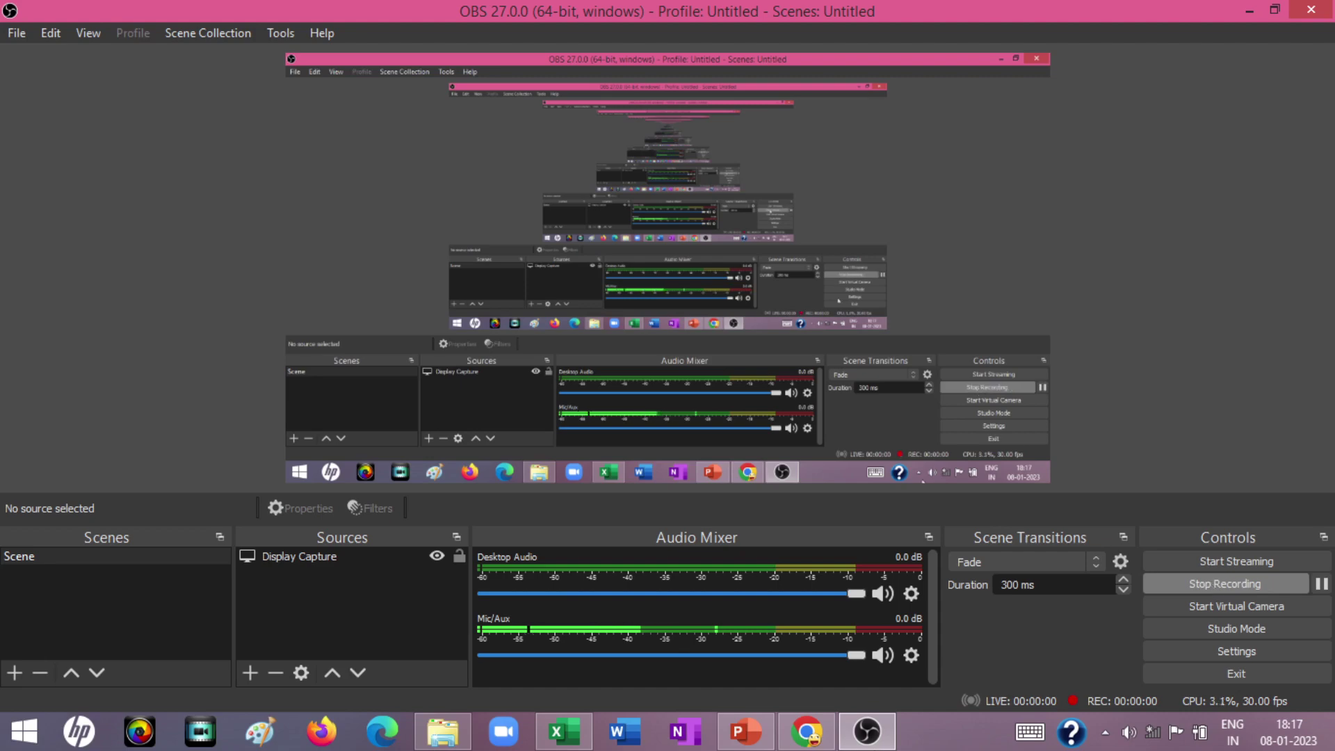
Step: Start the OBS Studio screen recording
{"action": "left_click", "coordinate": [763, 739]}
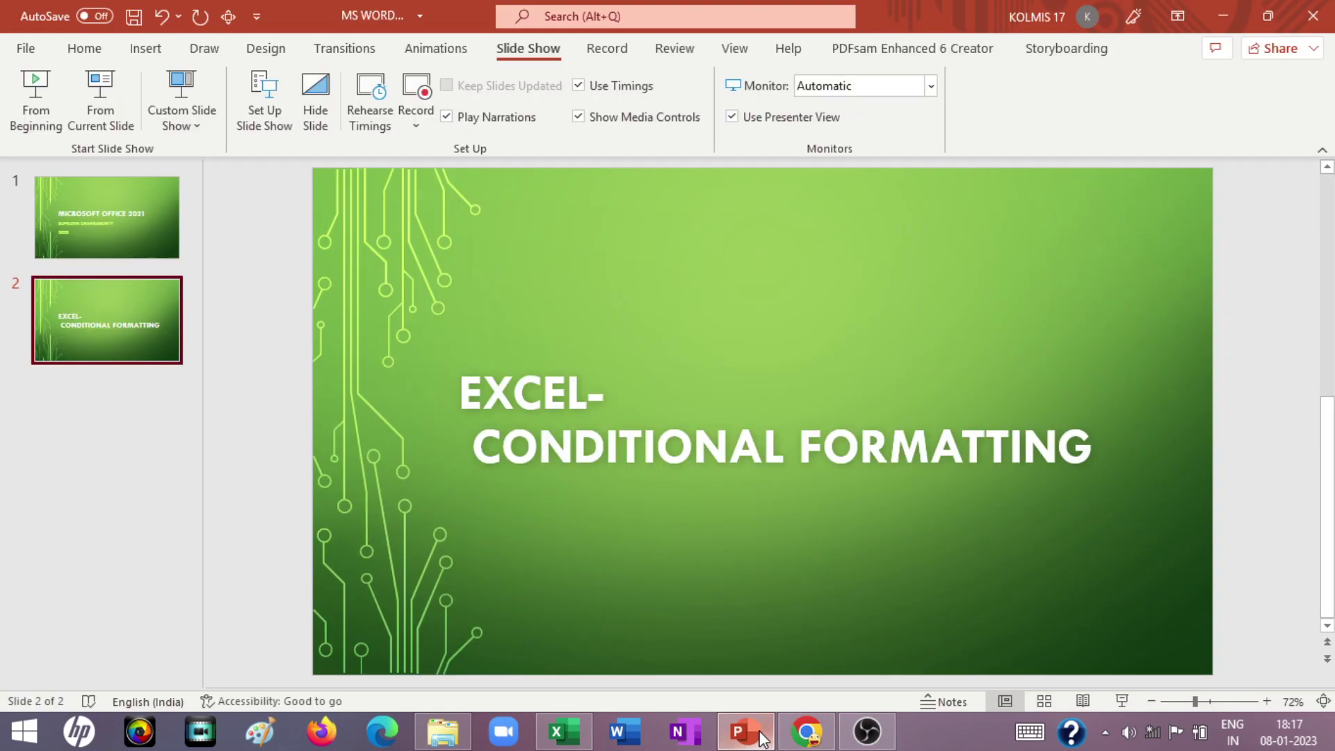
{"action": "left_click", "coordinate": [43, 102]}
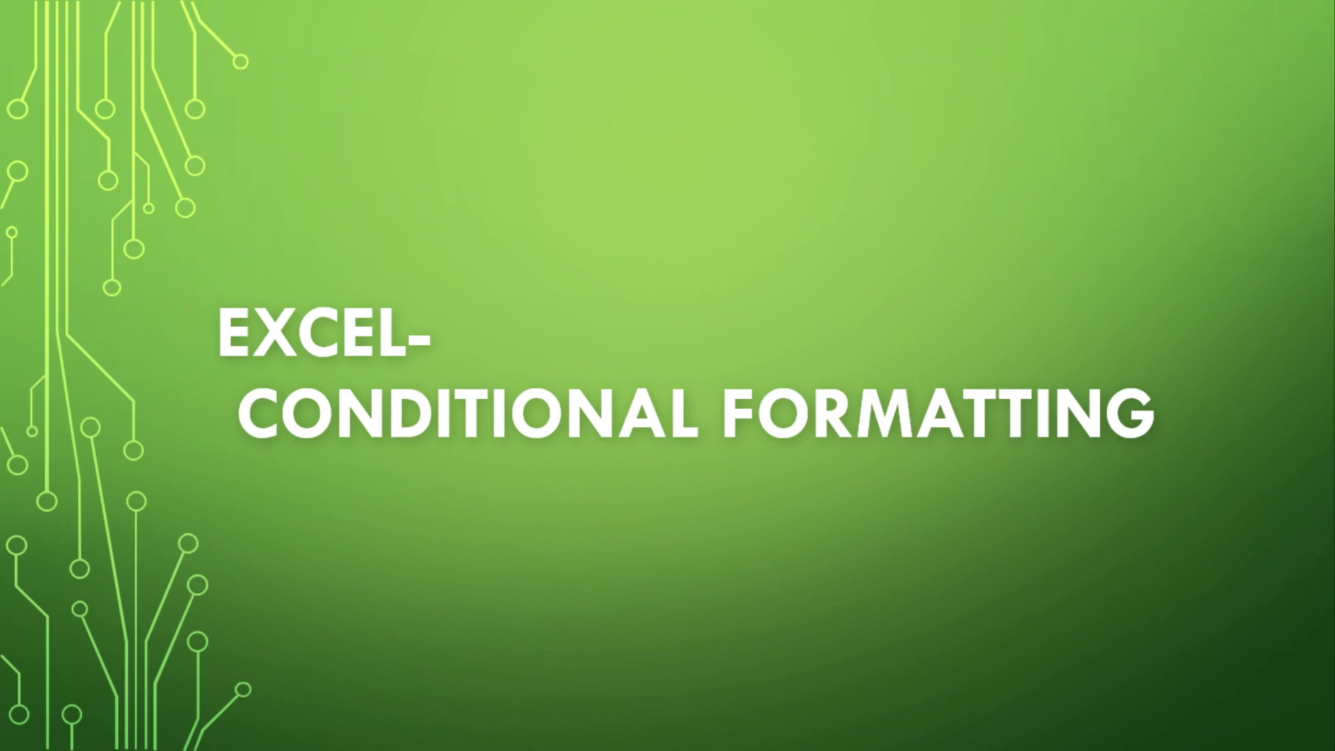
{"action": "key", "text": "Right"}
{"action": "key", "text": "Right"}
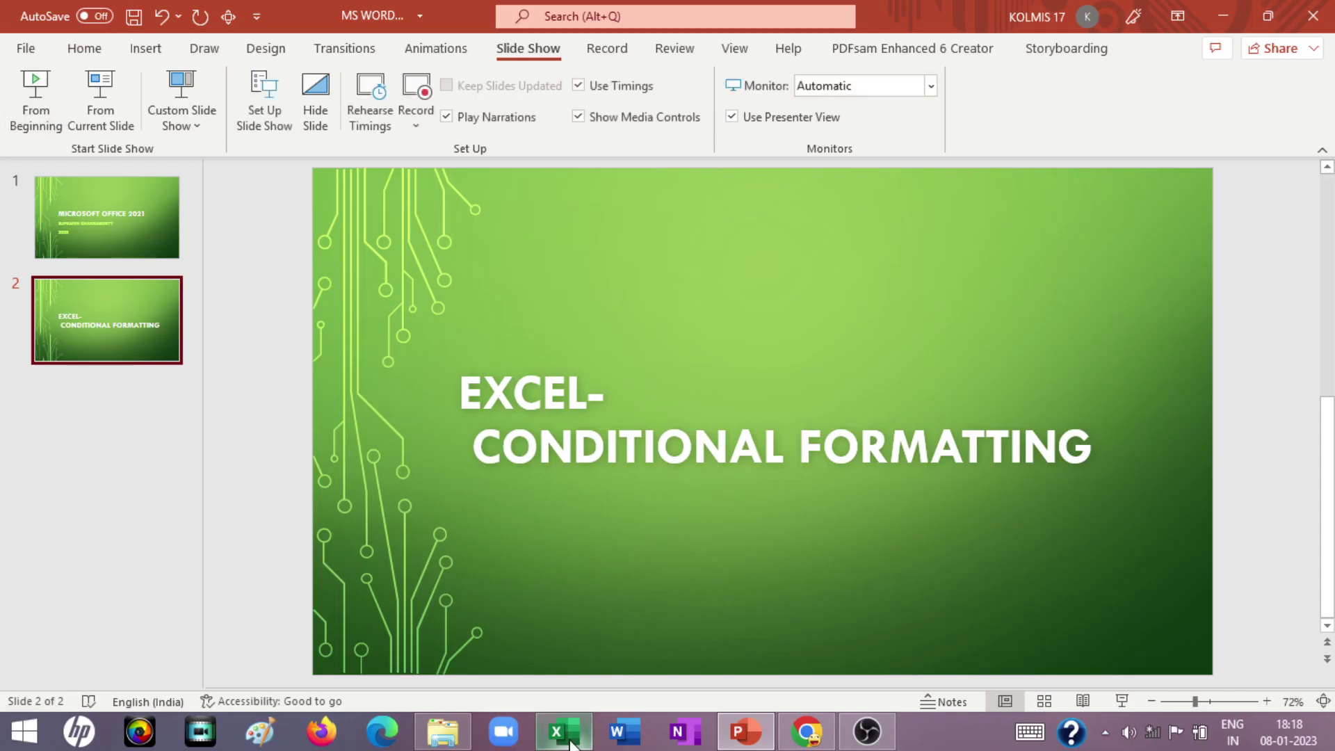
Step: Switch to Excel's Sheet5 and go through the headers Dealer (A1) to Units (G1)
{"action": "left_click", "coordinate": [569, 742]}
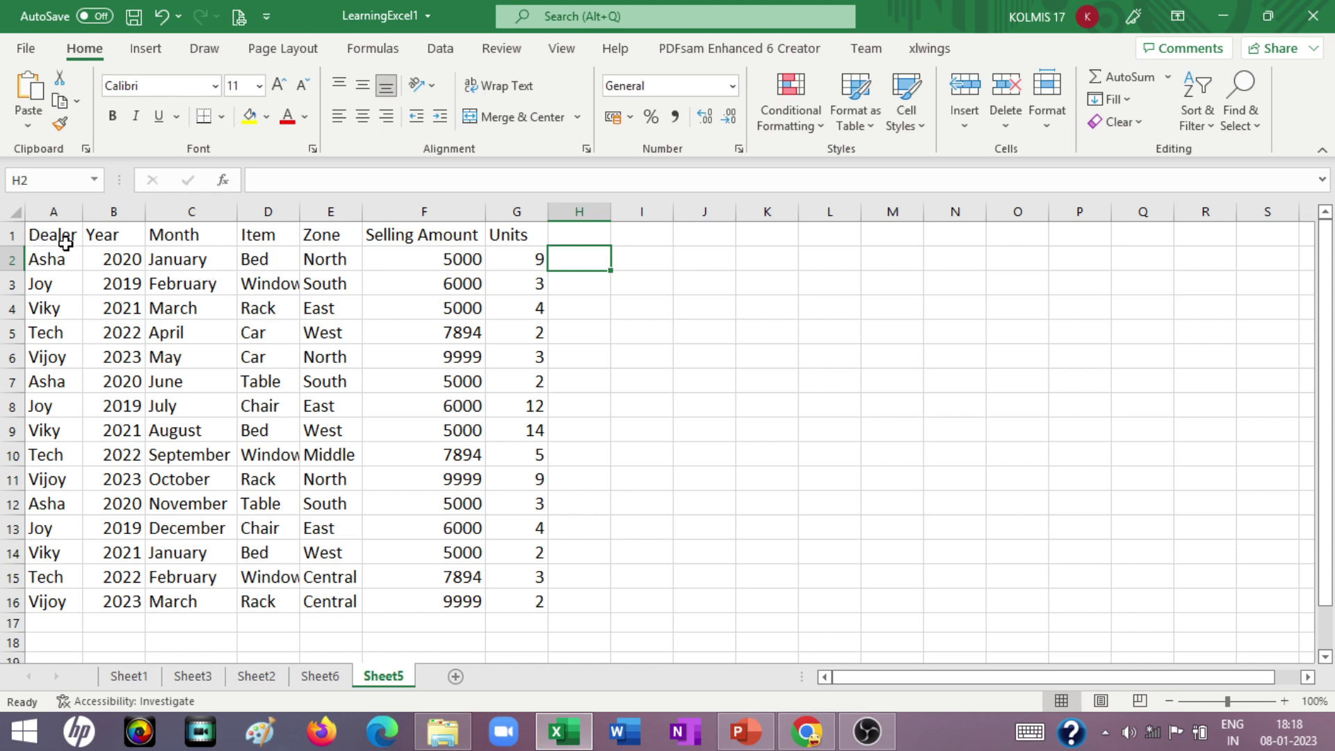
{"action": "left_click", "coordinate": [61, 235]}
{"action": "left_click", "coordinate": [91, 239]}
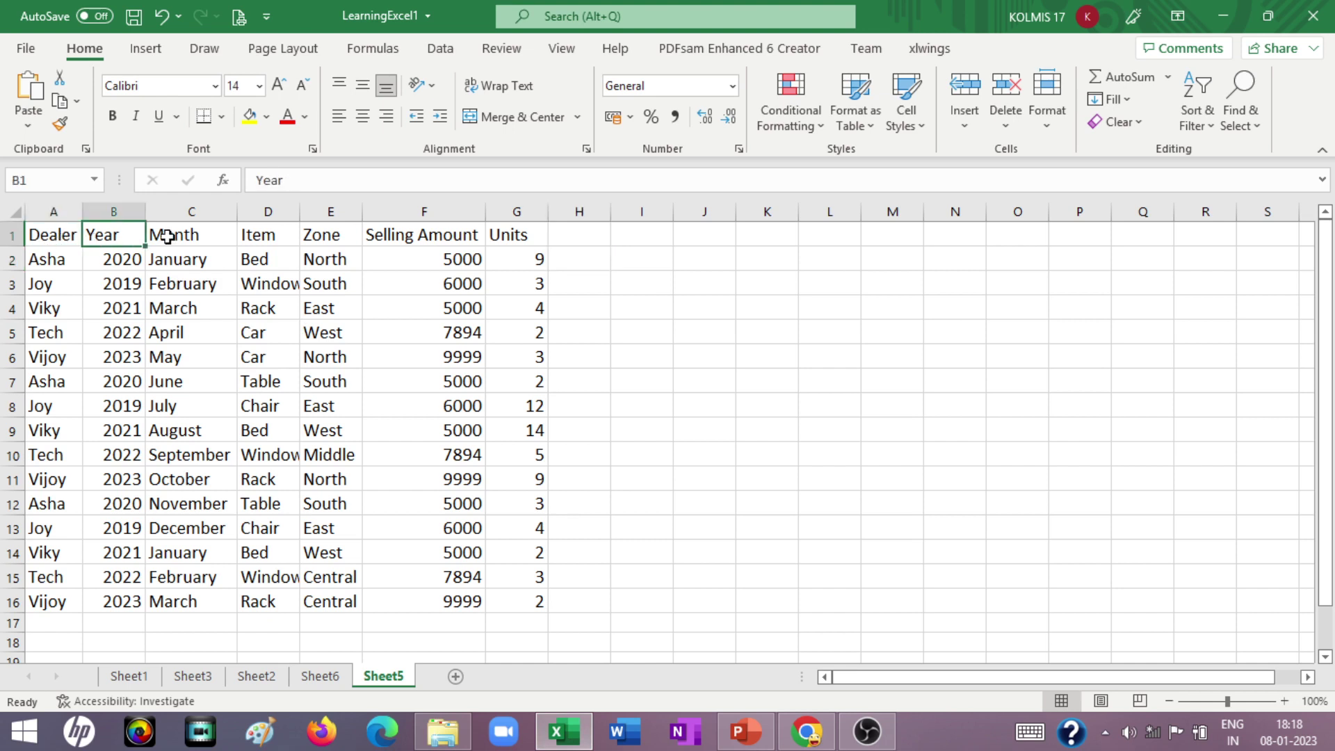
{"action": "left_click_drag", "start_coordinate": [174, 235], "coordinate": [243, 235]}
{"action": "left_click", "coordinate": [244, 234]}
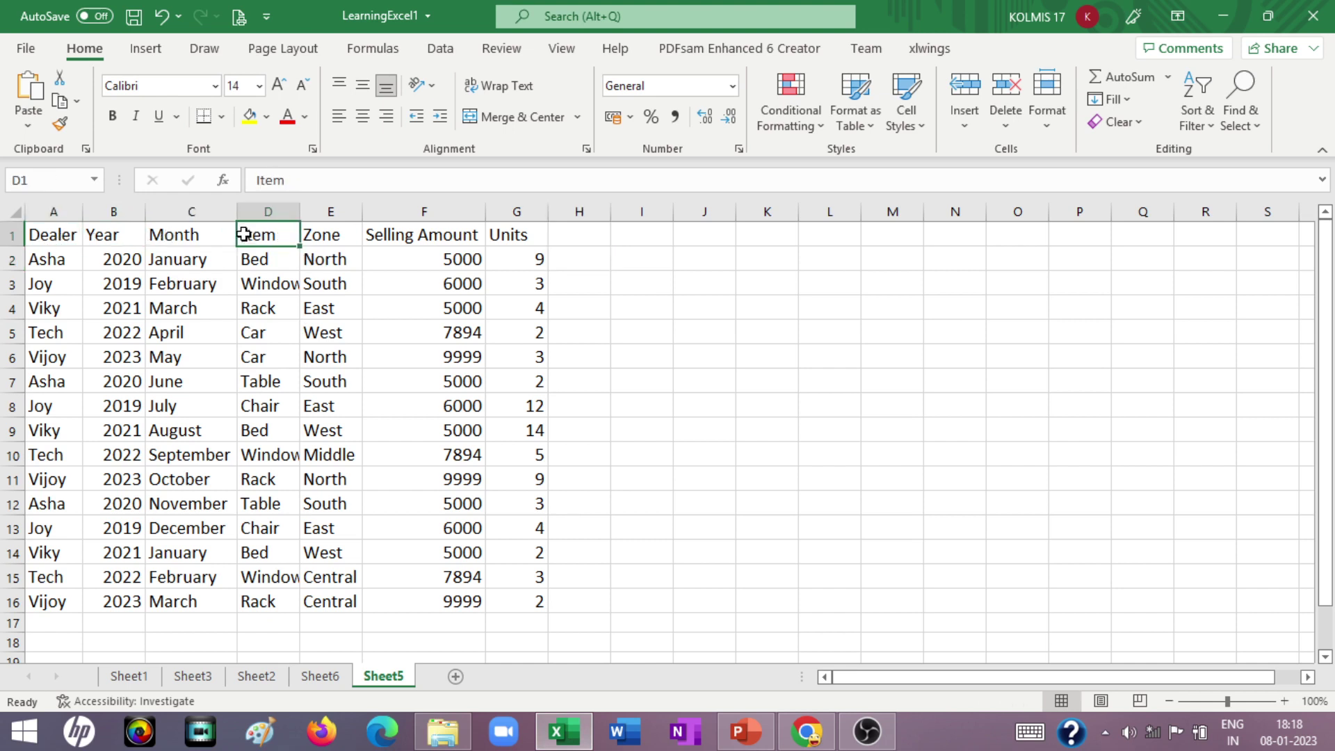
{"action": "left_click", "coordinate": [316, 231]}
{"action": "left_click", "coordinate": [401, 232]}
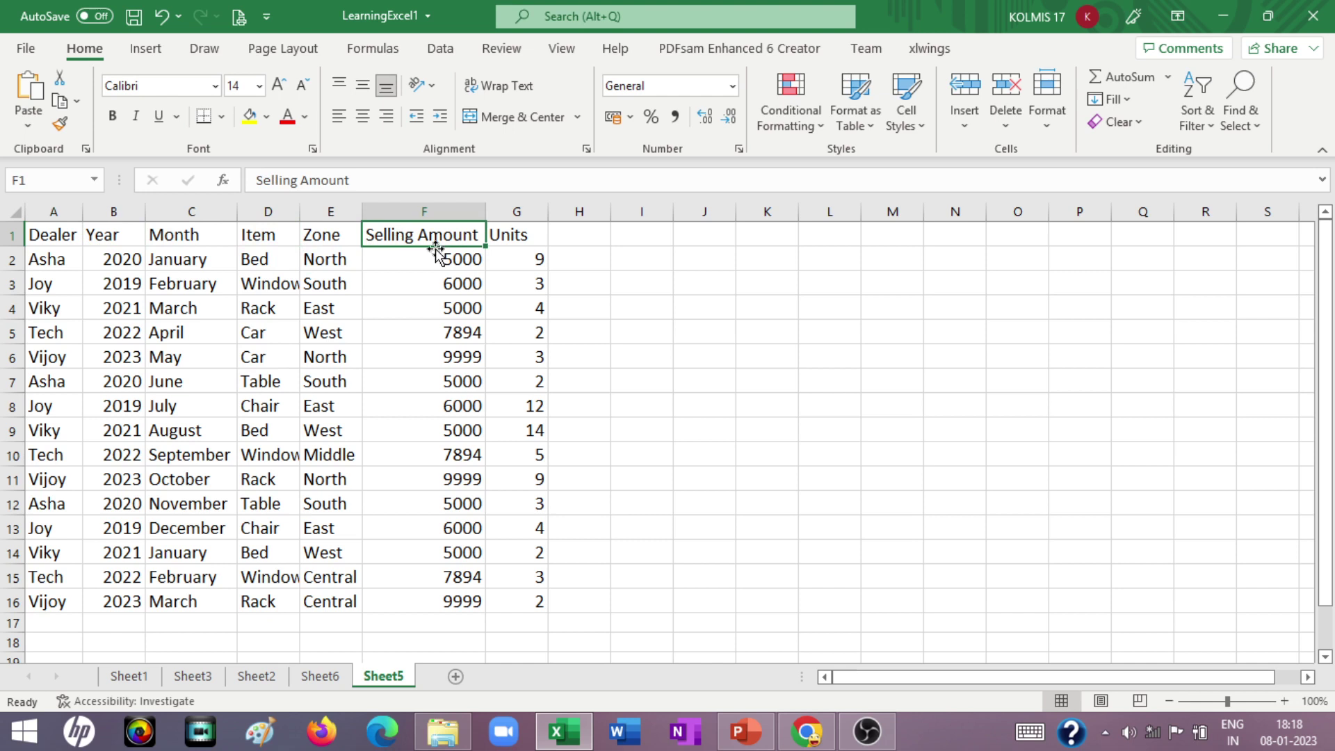
{"action": "left_click", "coordinate": [523, 234]}
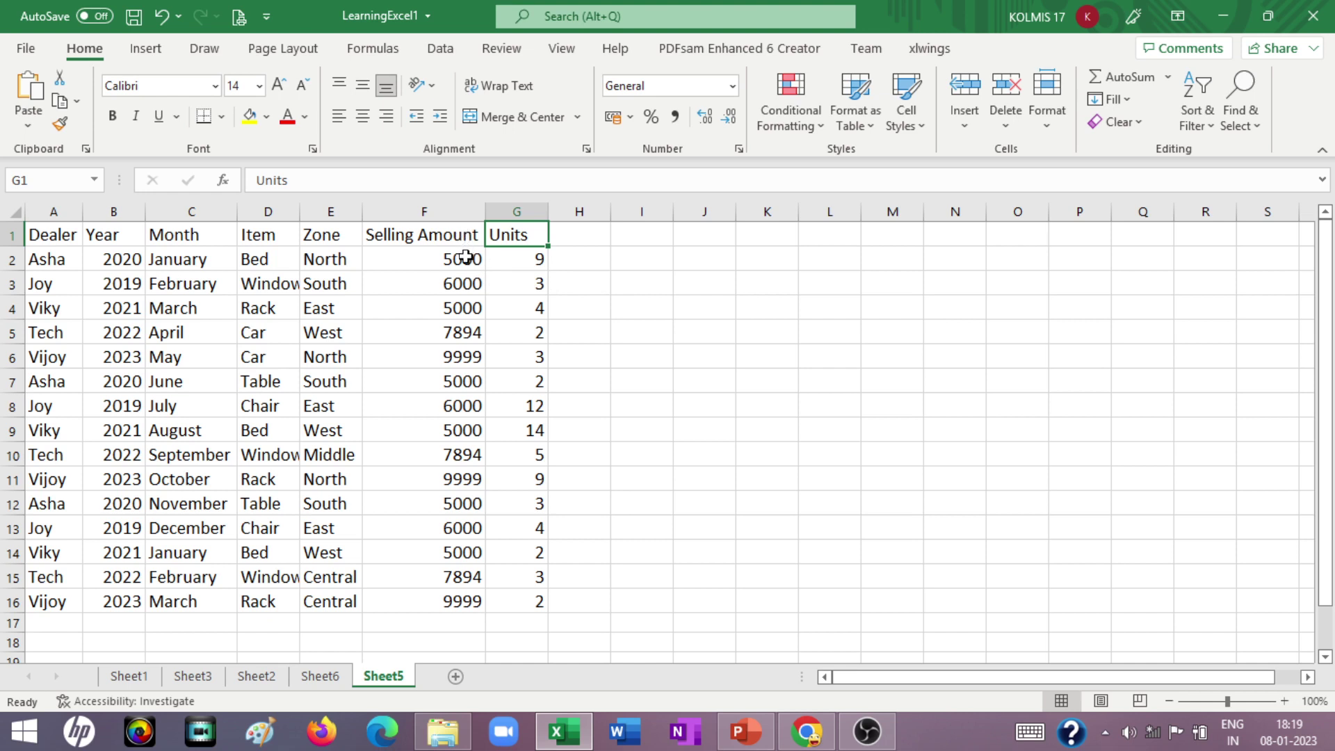
{"action": "left_click_drag", "start_coordinate": [466, 253], "coordinate": [485, 601]}
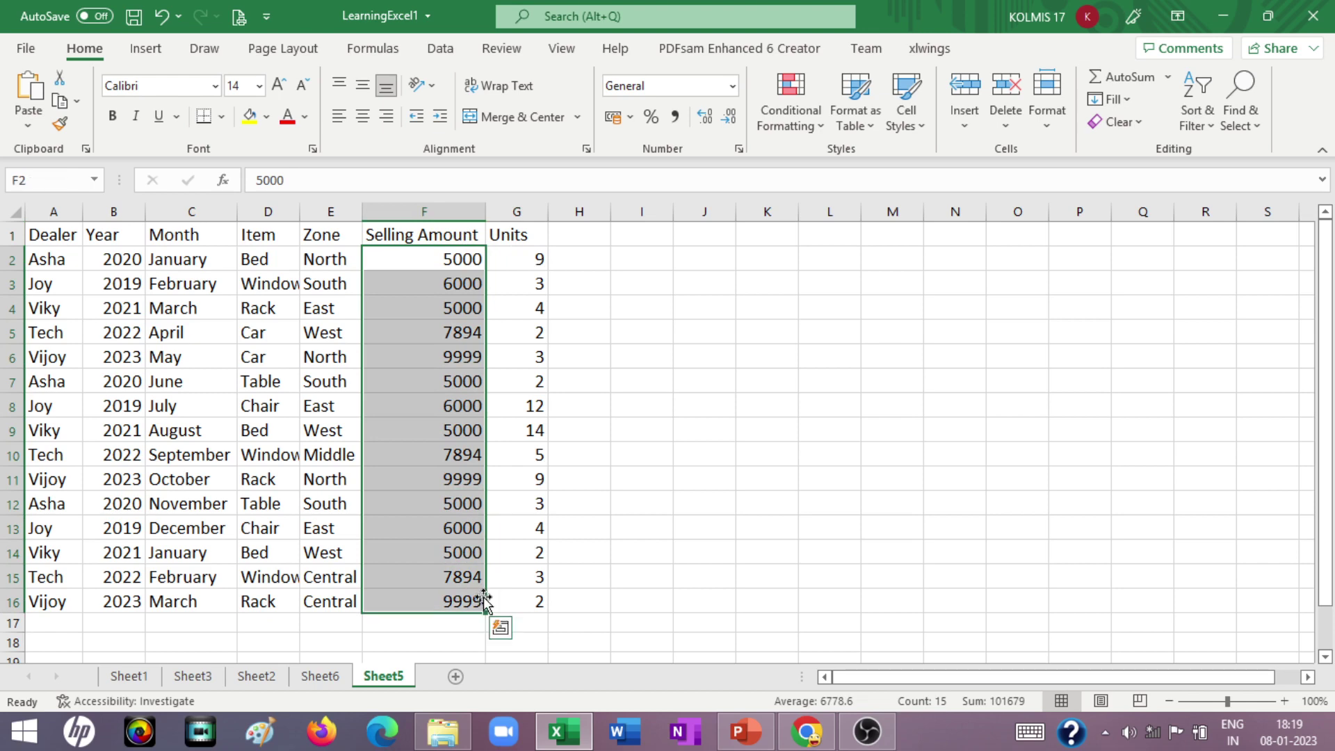
{"action": "left_click", "coordinate": [648, 452]}
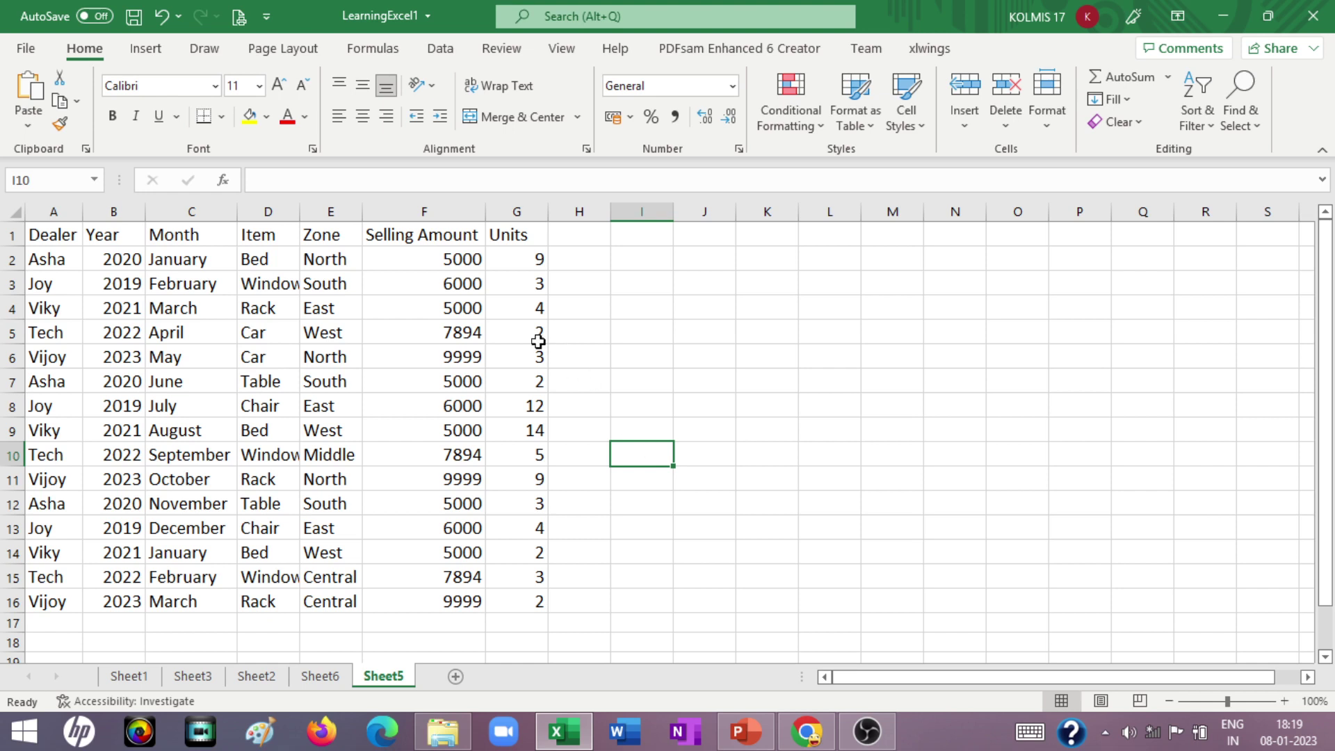
{"action": "left_click", "coordinate": [454, 263]}
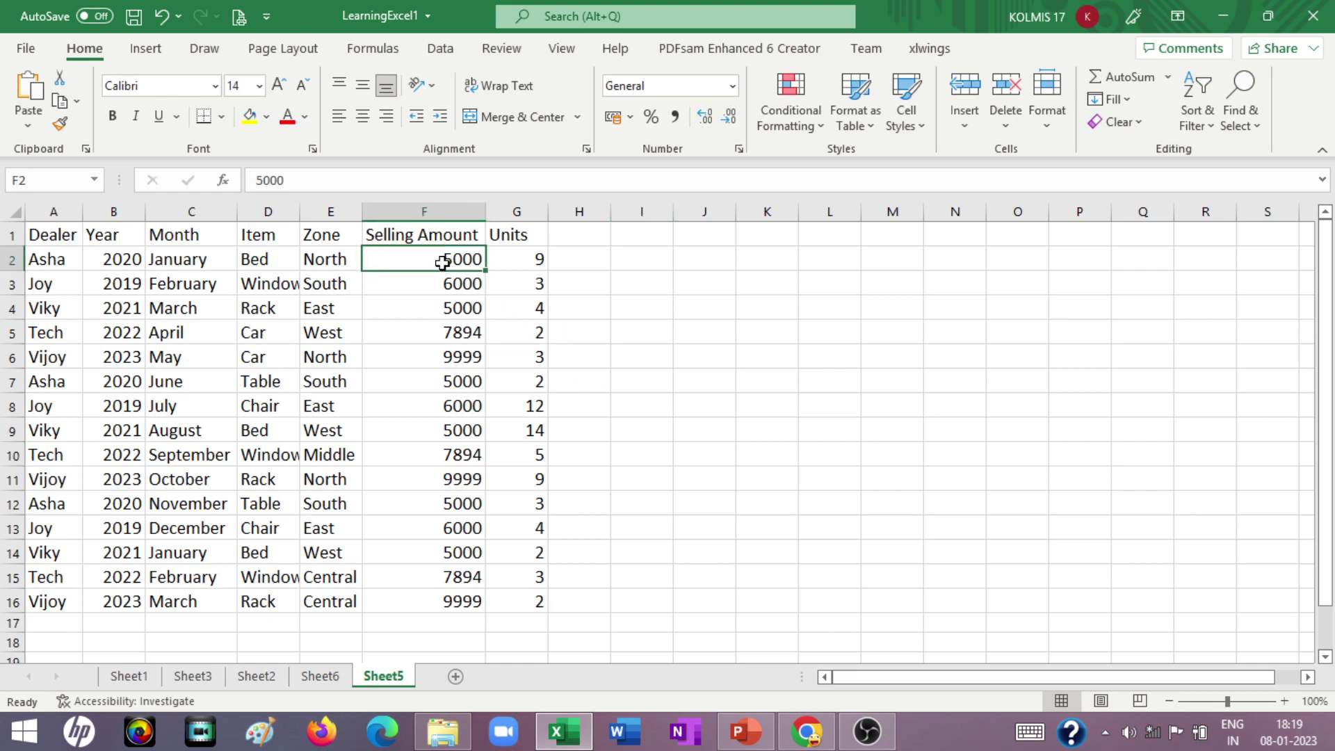
{"action": "left_click", "coordinate": [266, 116]}
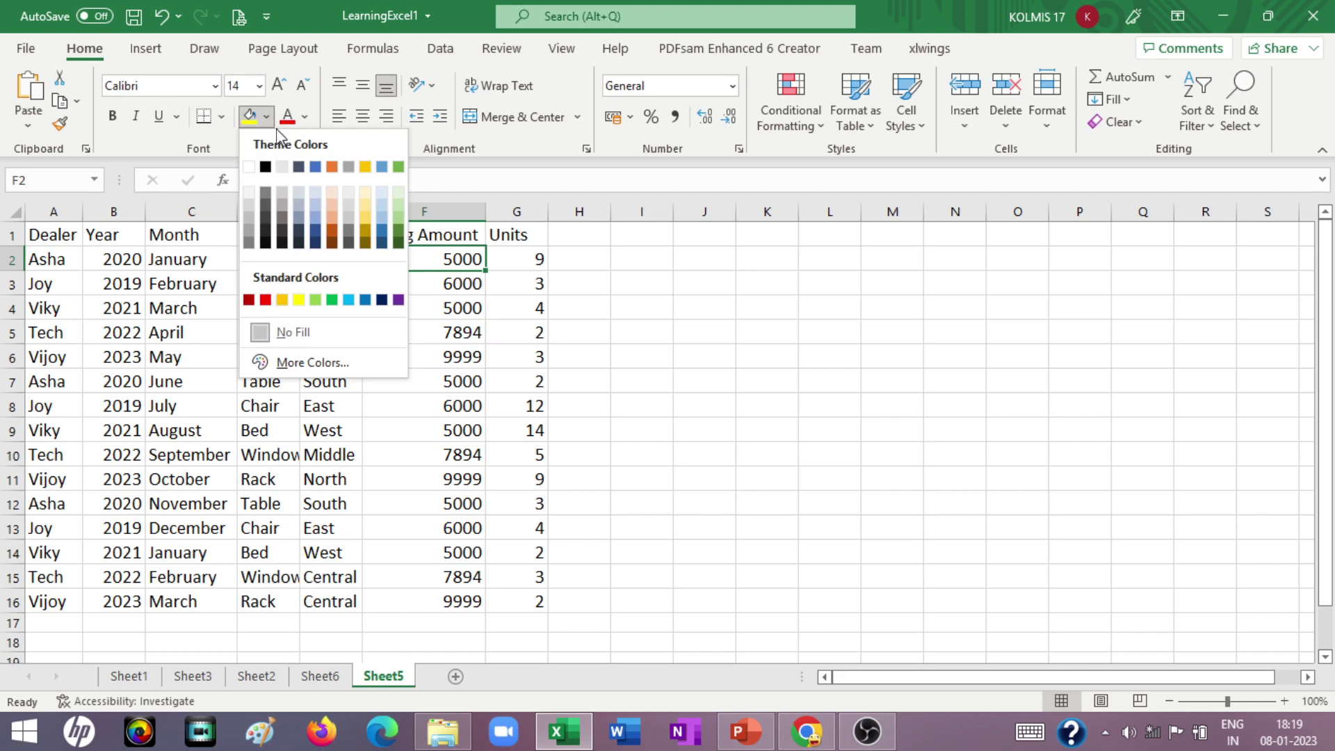
{"action": "left_click", "coordinate": [266, 300]}
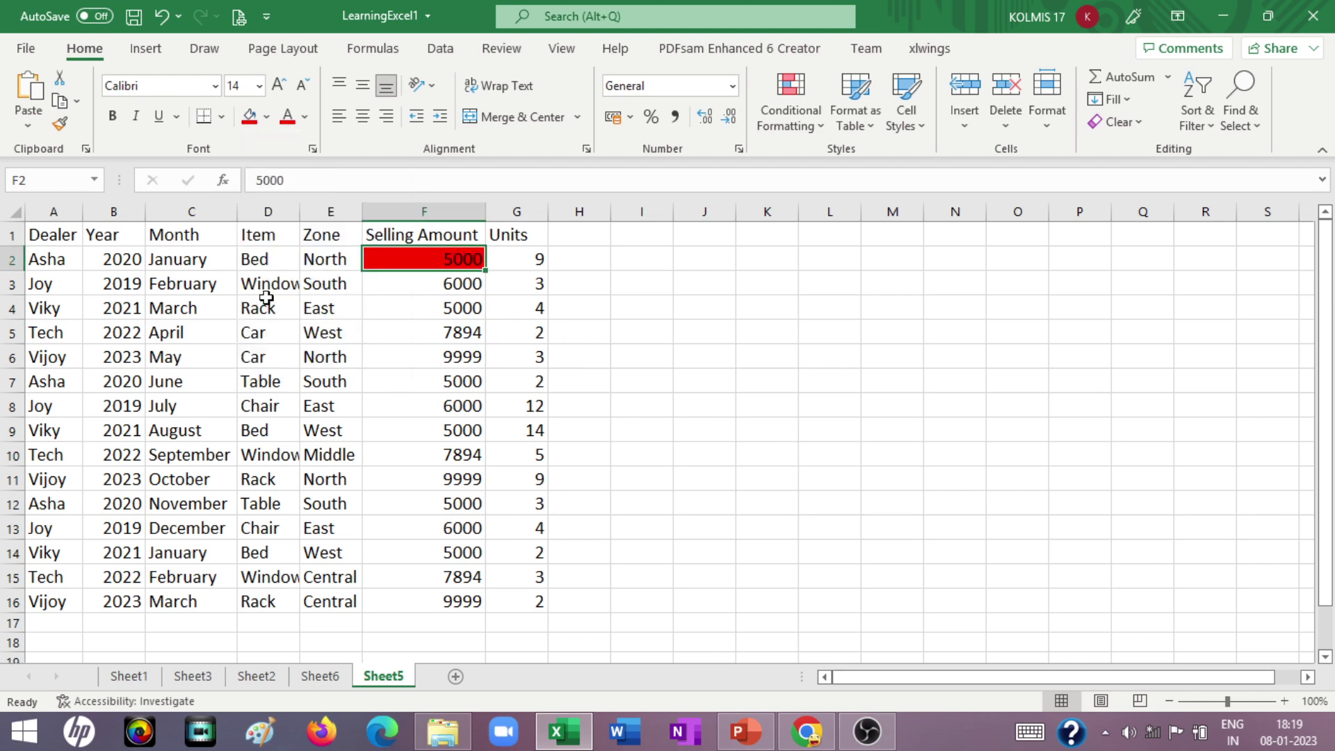
{"action": "left_click", "coordinate": [434, 309]}
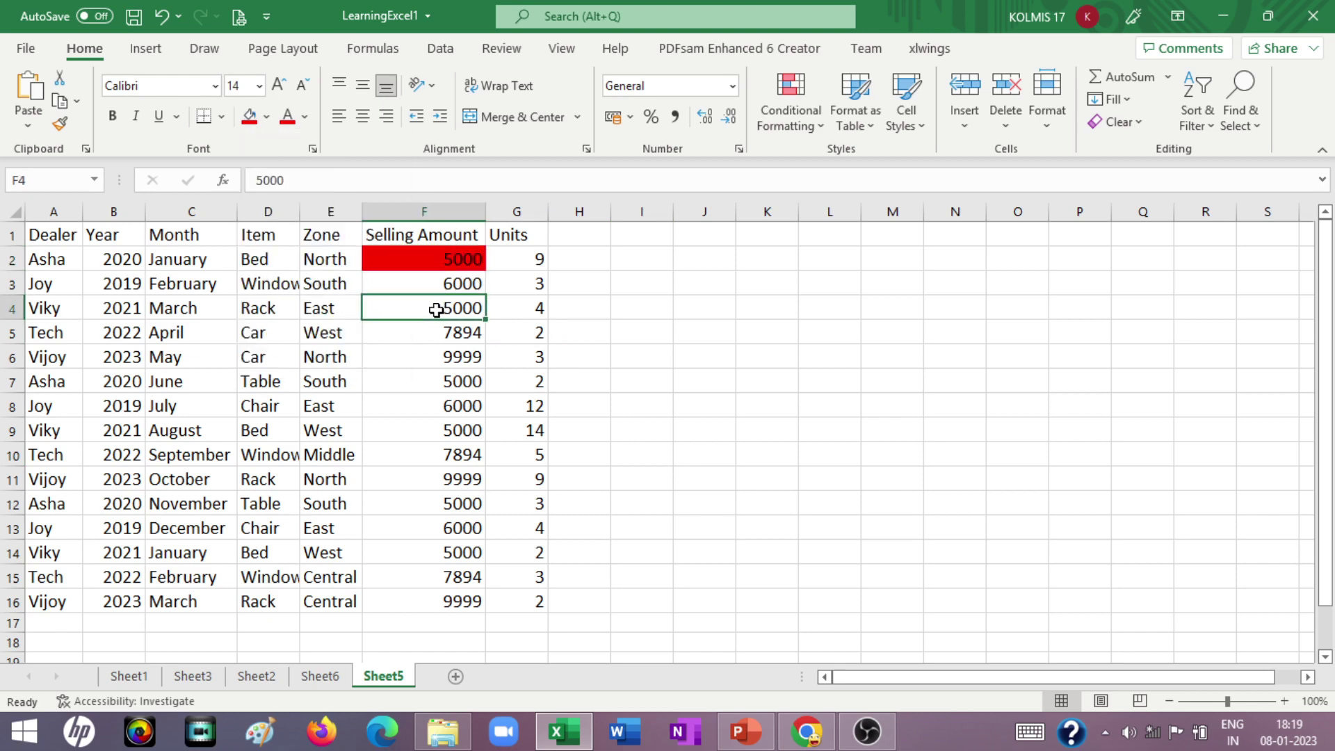
{"action": "left_click", "coordinate": [249, 115]}
{"action": "left_click", "coordinate": [450, 379]}
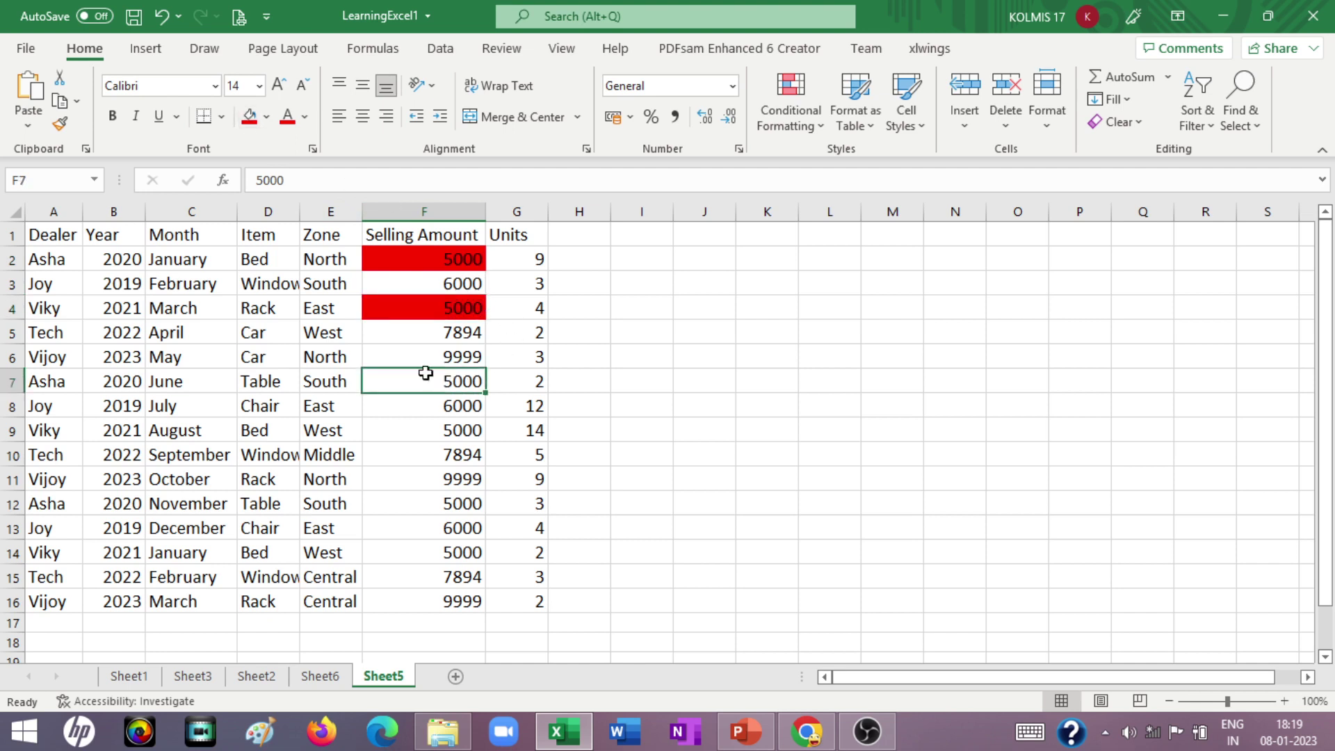
{"action": "left_click", "coordinate": [249, 115]}
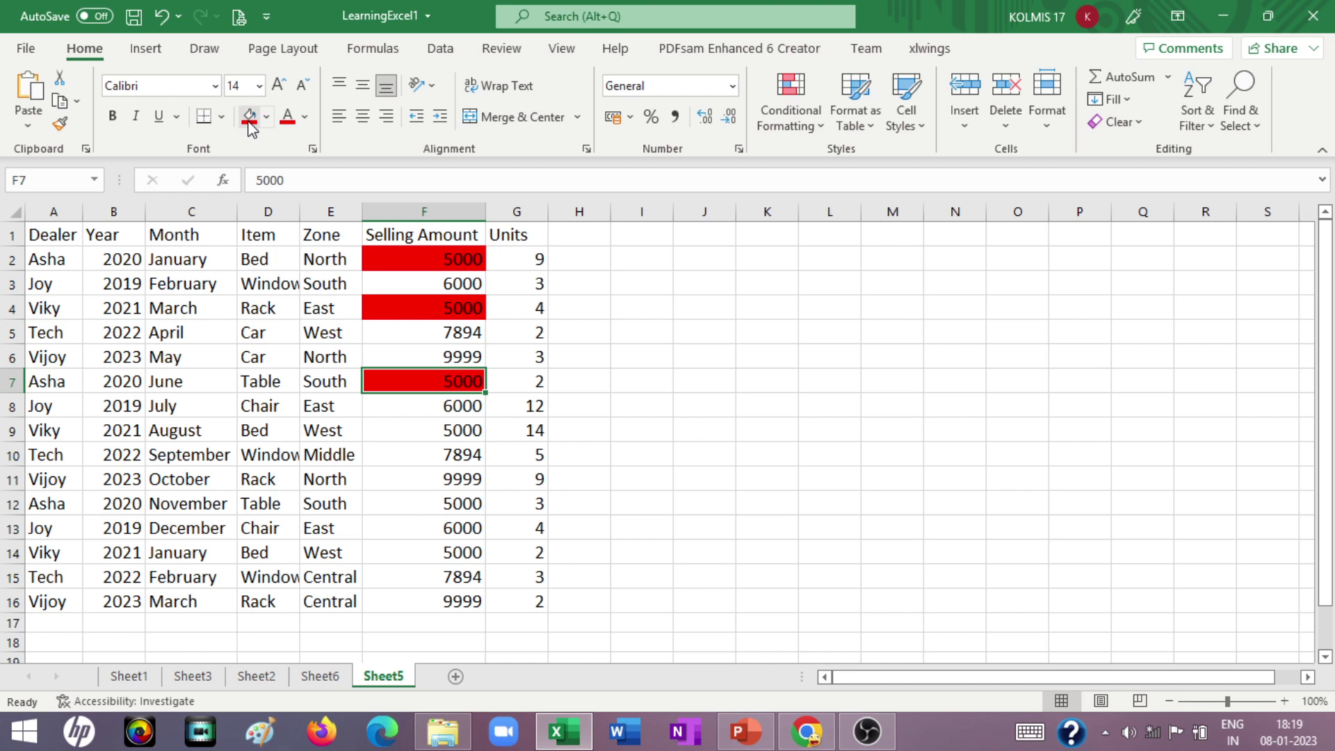
{"action": "key", "text": "ctrl+z"}
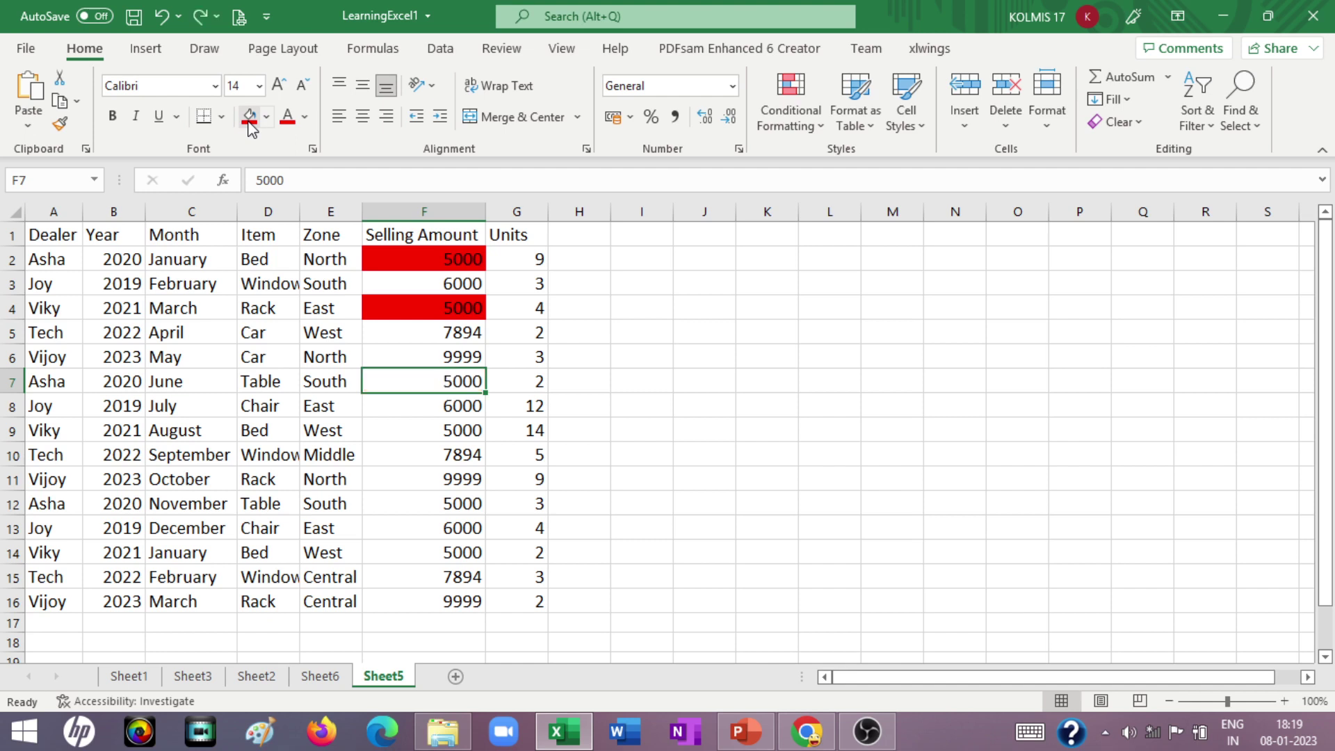
{"action": "key", "text": "ctrl+z"}
{"action": "key", "text": "ctrl+z"}
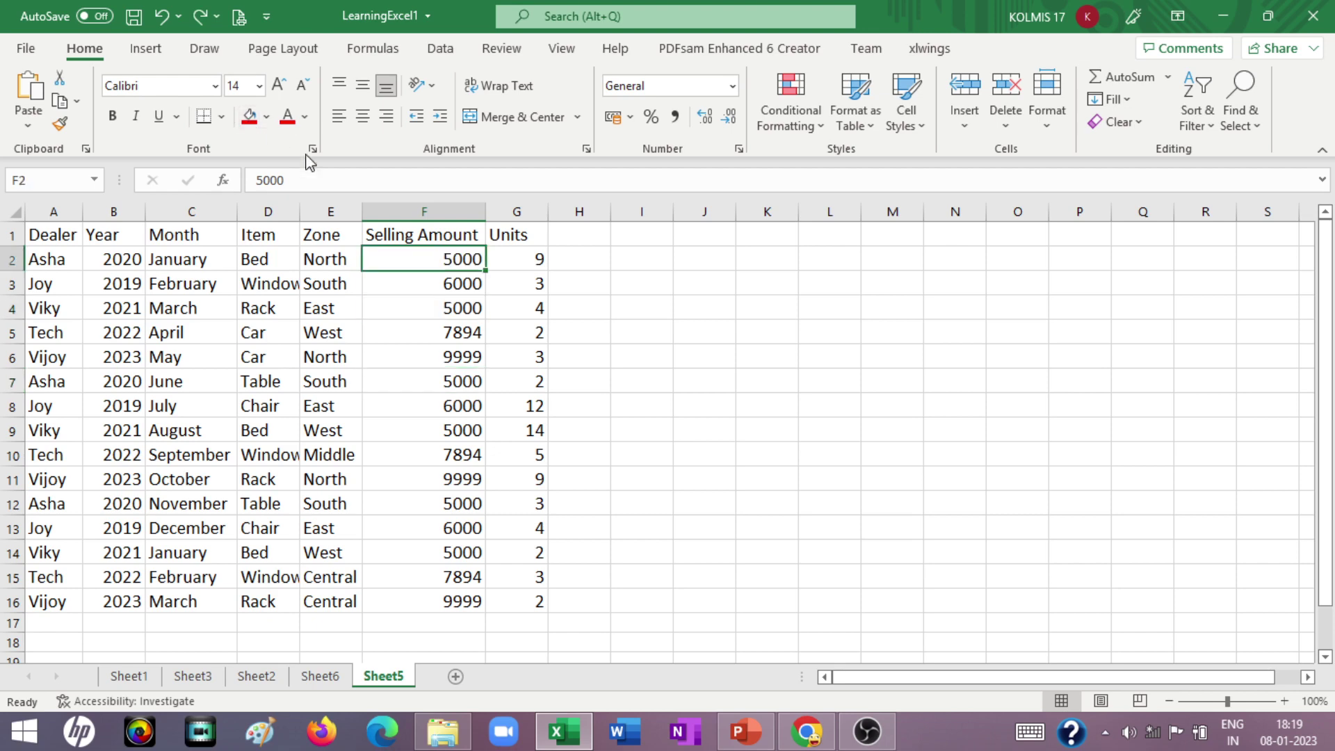
Step: Select the Selling Amount values F2:F16 and open the Conditional Formatting menu
{"action": "left_click", "coordinate": [408, 211]}
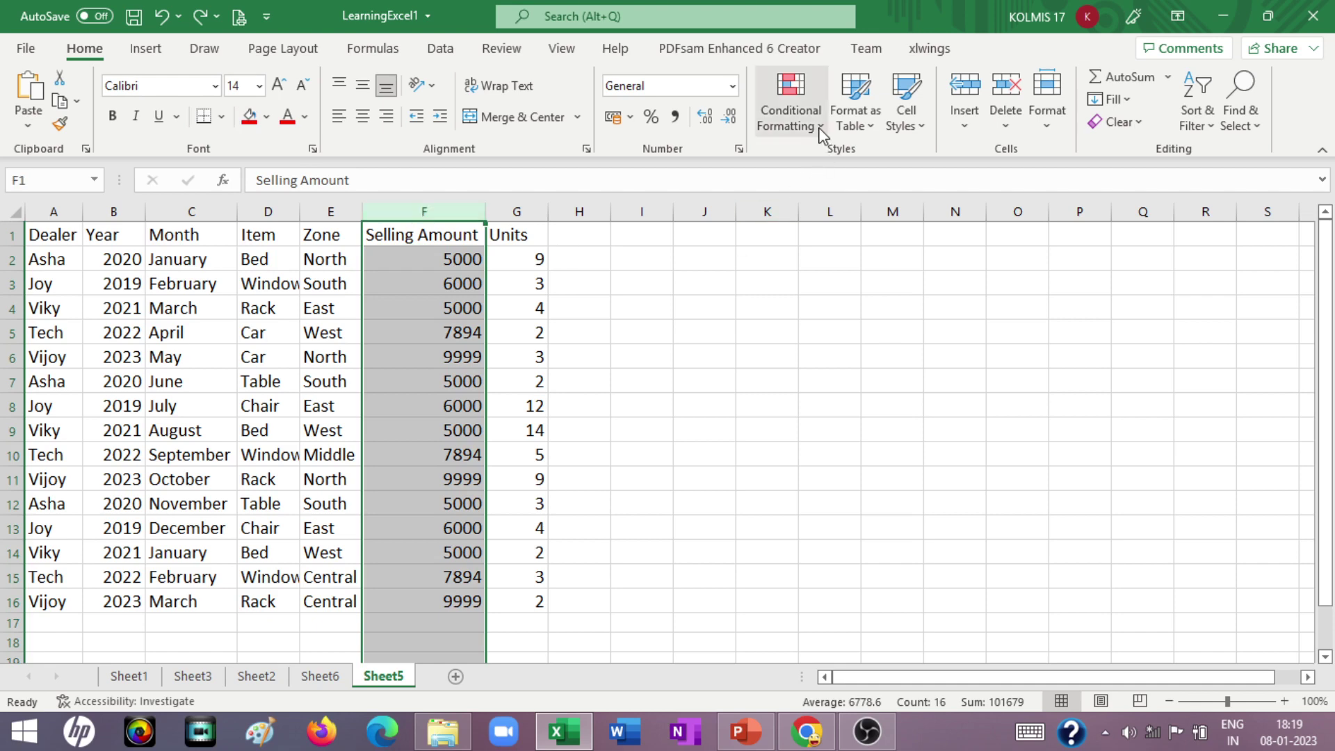
{"action": "left_click", "coordinate": [617, 359]}
{"action": "left_click_drag", "start_coordinate": [448, 261], "coordinate": [467, 595]}
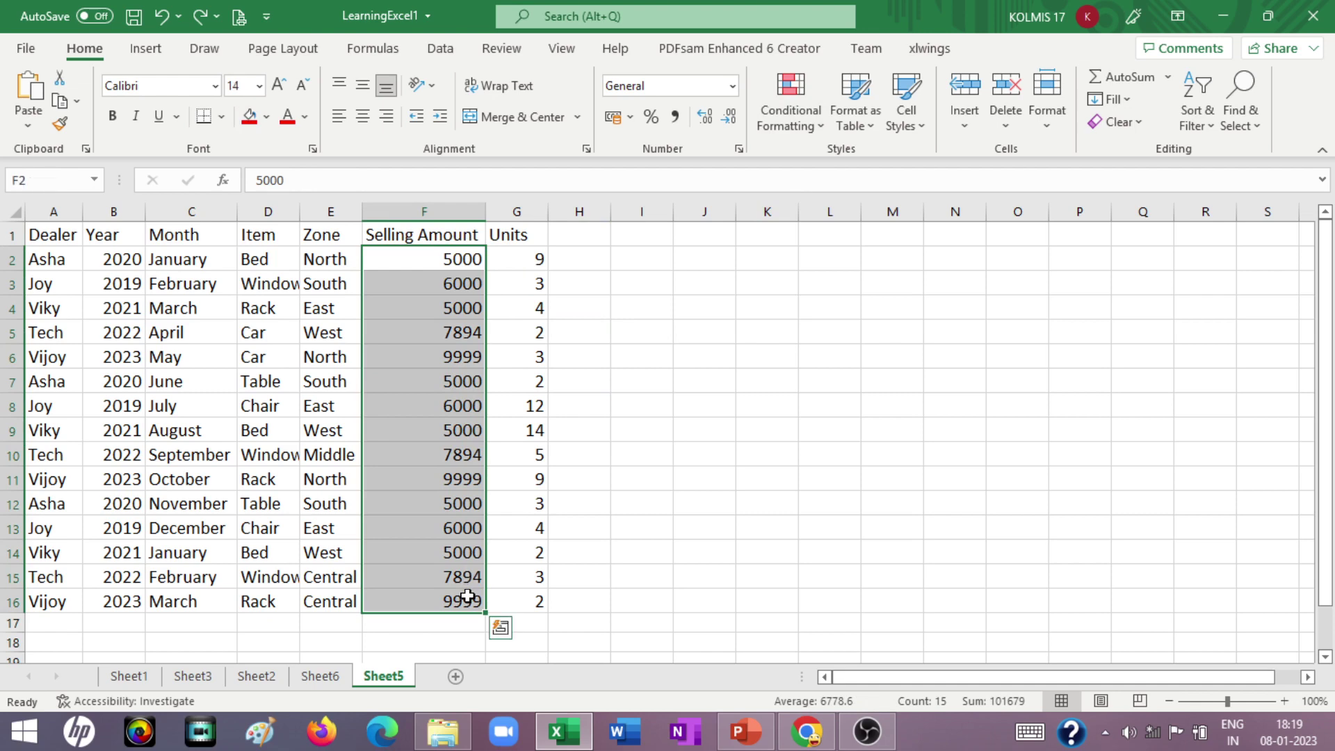
{"action": "left_click", "coordinate": [818, 132]}
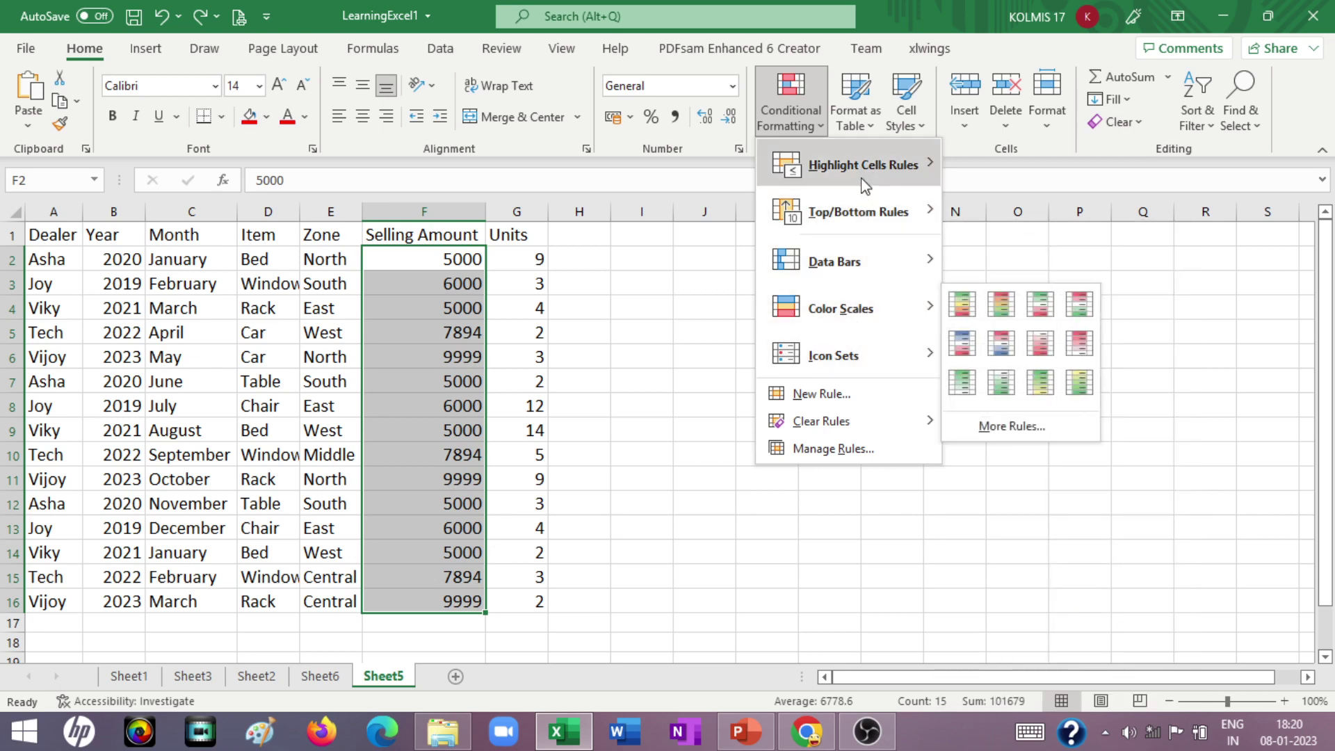
{"action": "mouse_move", "coordinate": [861, 165]}
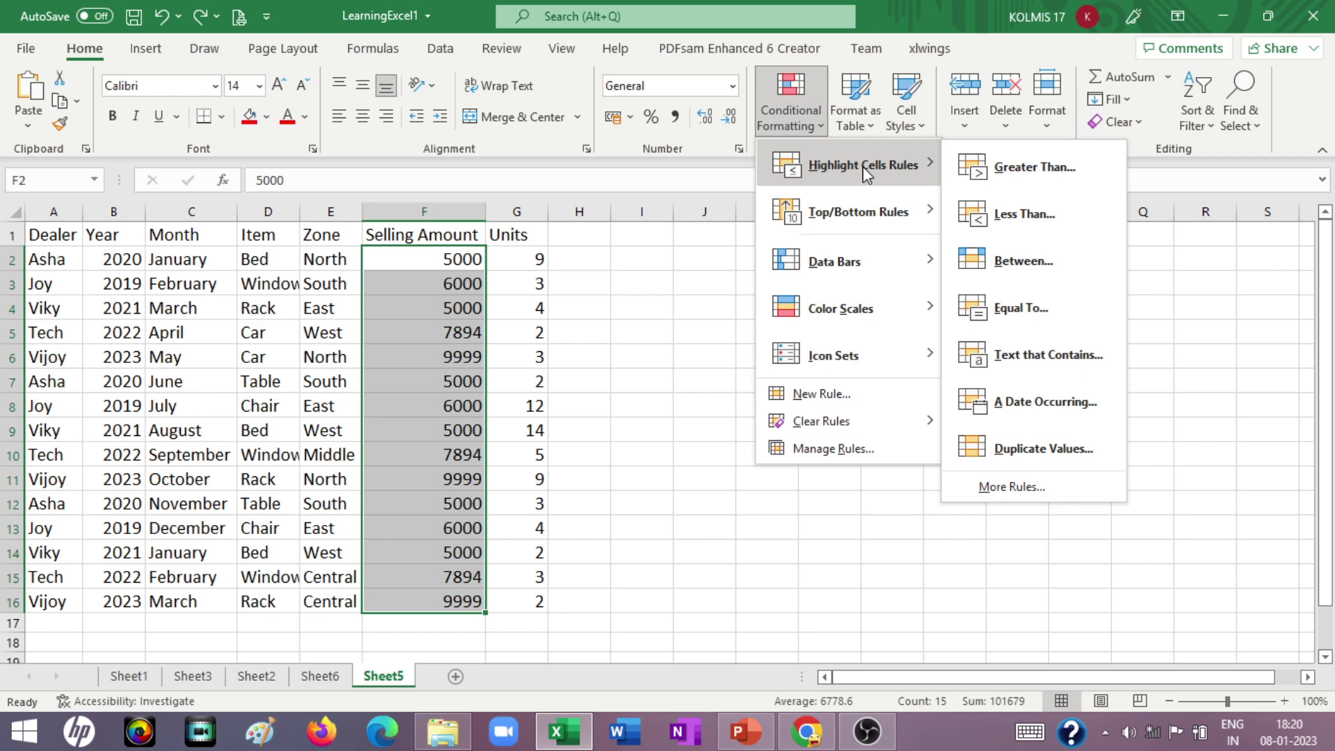
Step: Add a Less Than 6000 rule using Light Red Fill with Dark Red Text
{"action": "left_click", "coordinate": [1031, 218]}
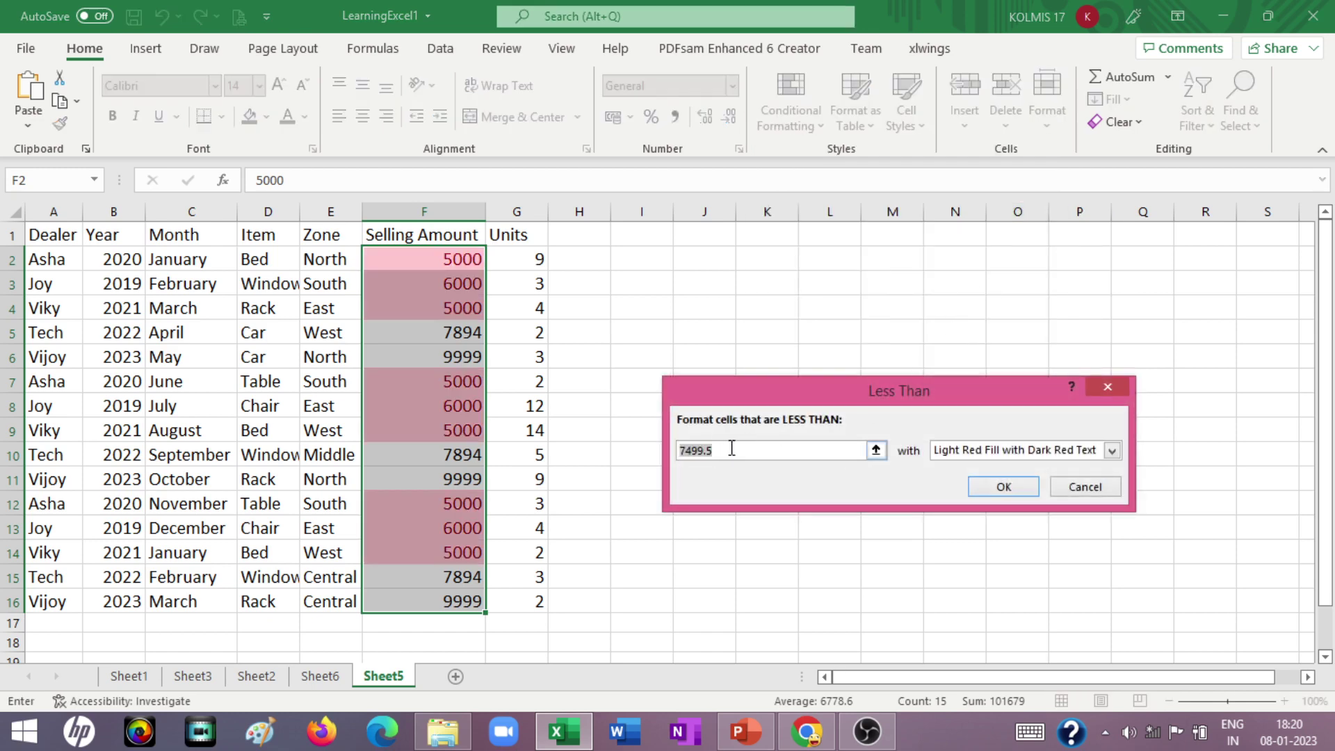
{"action": "type", "text": "6000"}
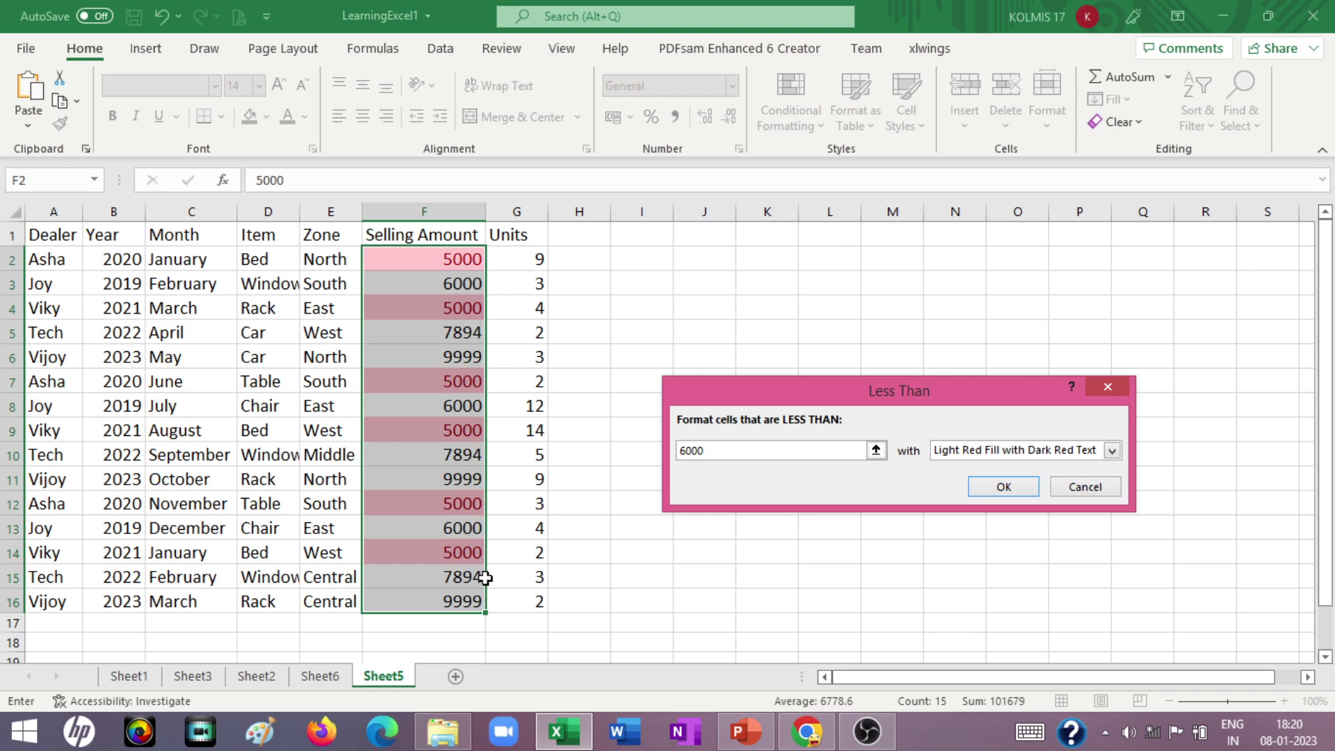
{"action": "left_click", "coordinate": [1111, 450]}
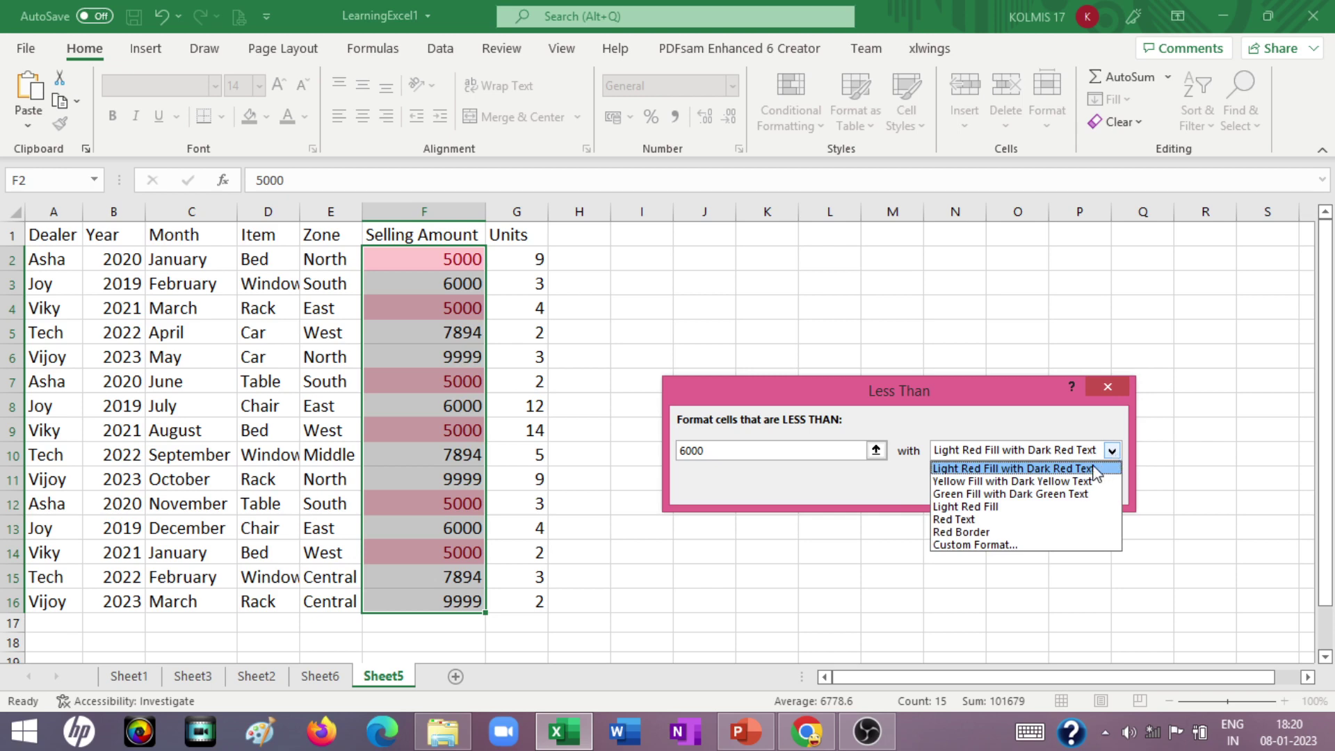
{"action": "left_click", "coordinate": [1050, 481]}
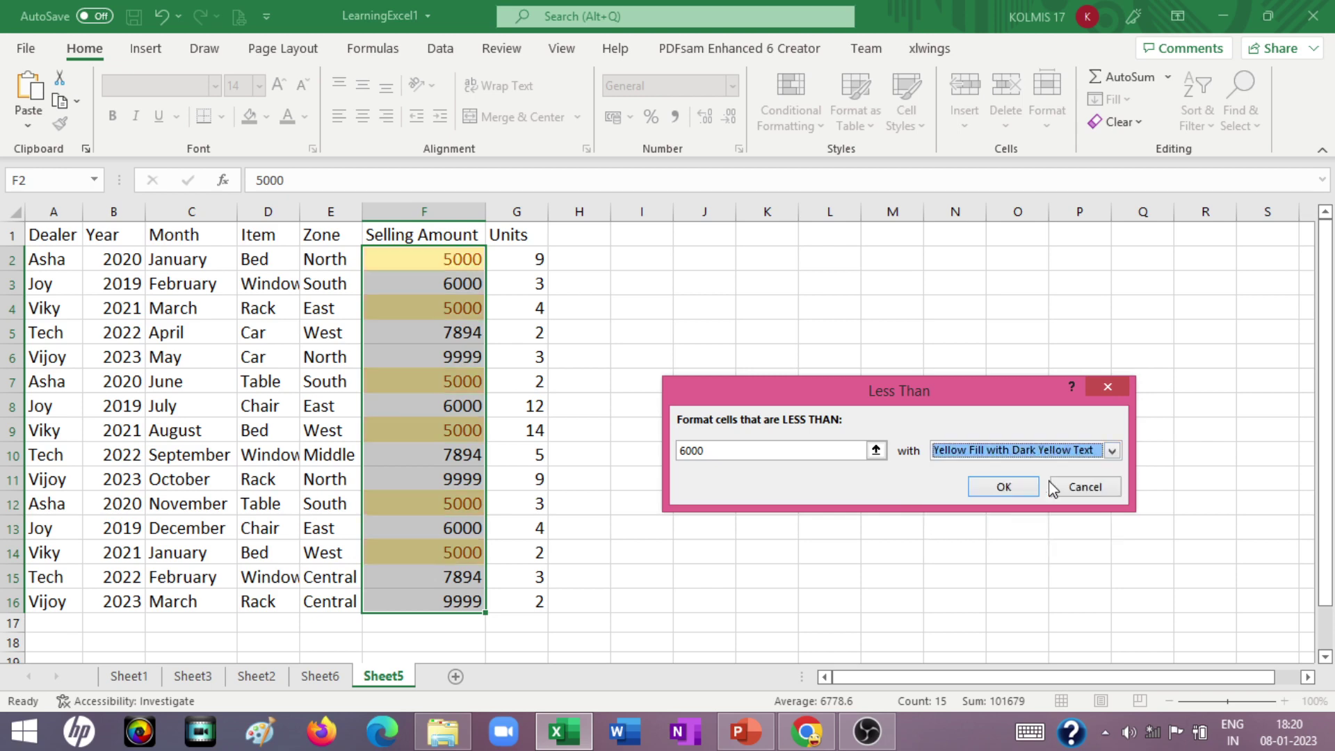
{"action": "left_click", "coordinate": [1111, 450]}
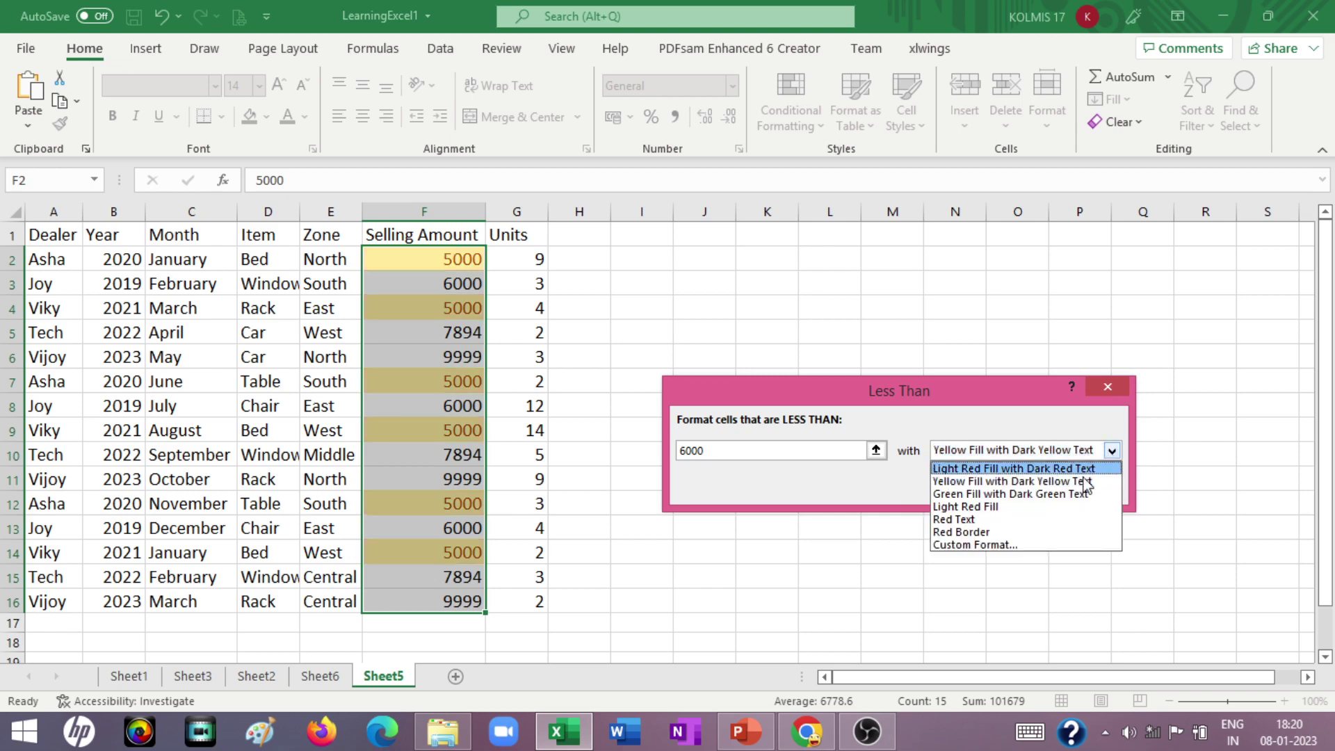
{"action": "left_click", "coordinate": [1033, 493]}
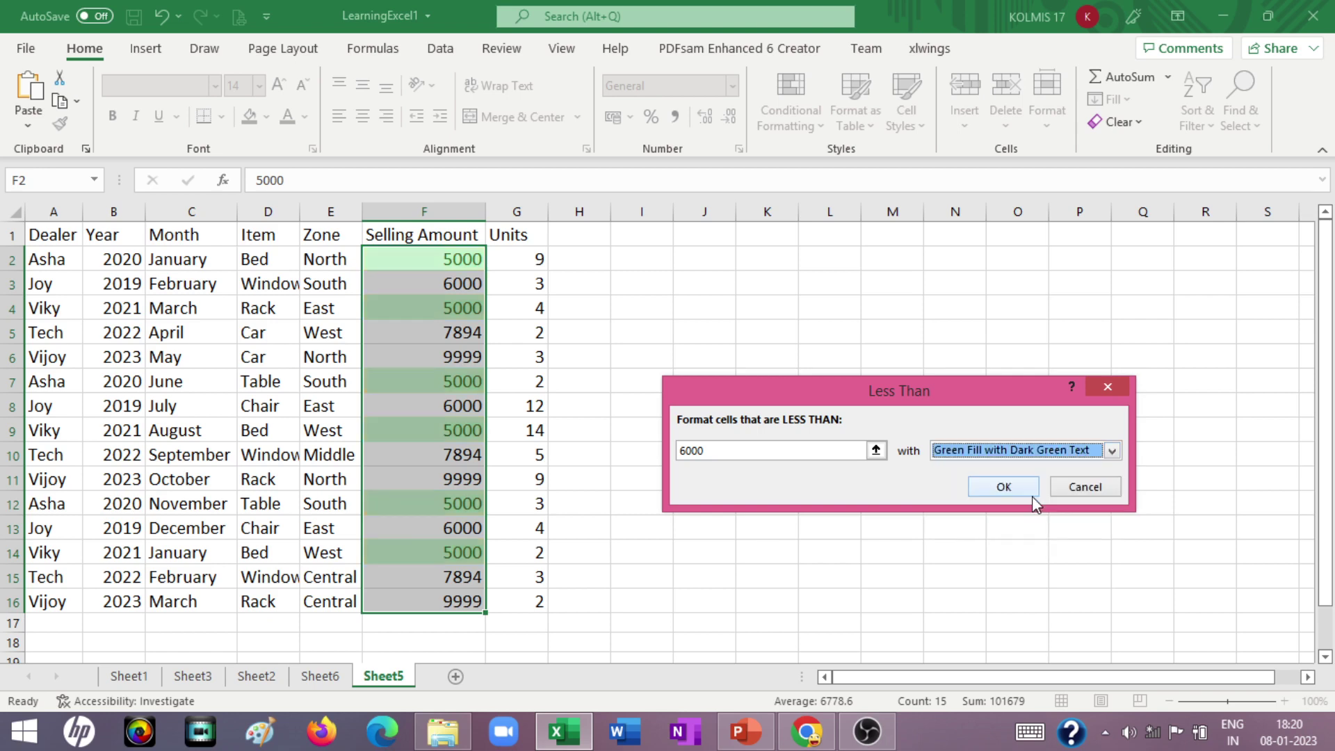
{"action": "left_click", "coordinate": [1111, 450]}
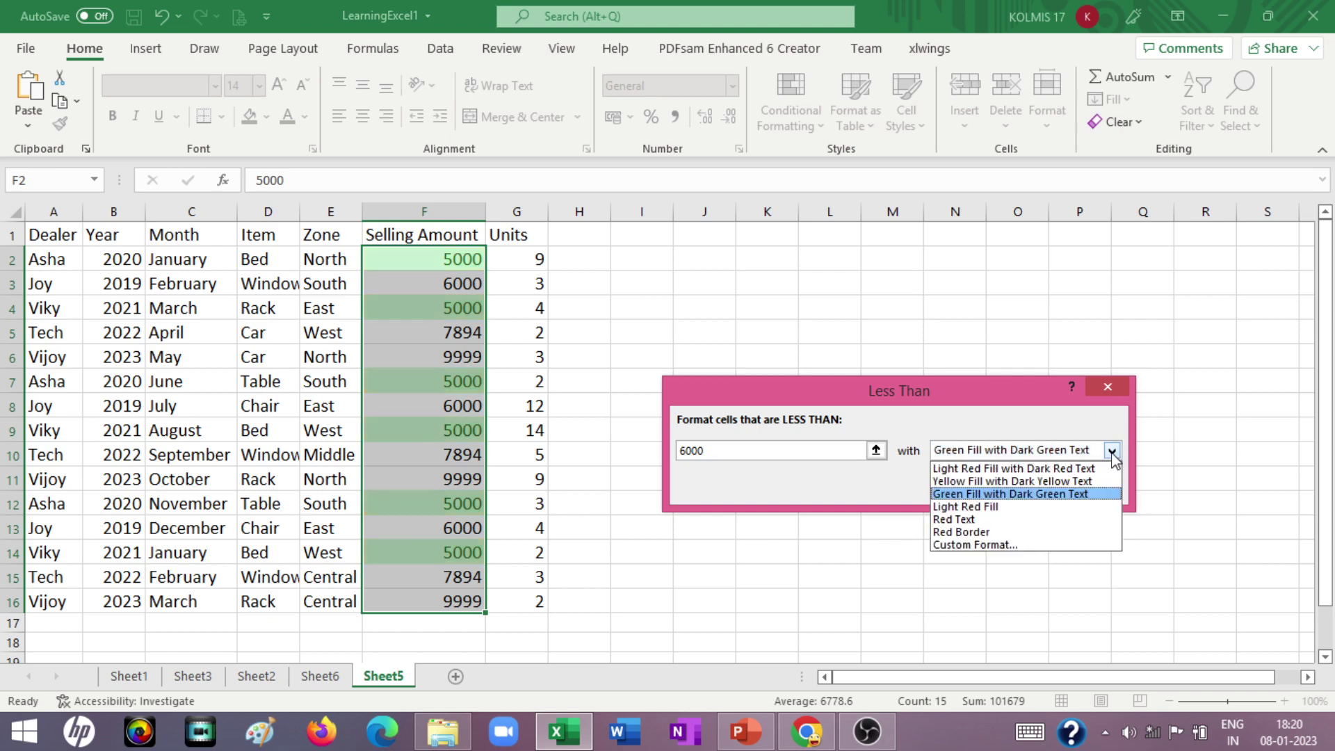
{"action": "left_click", "coordinate": [1061, 469]}
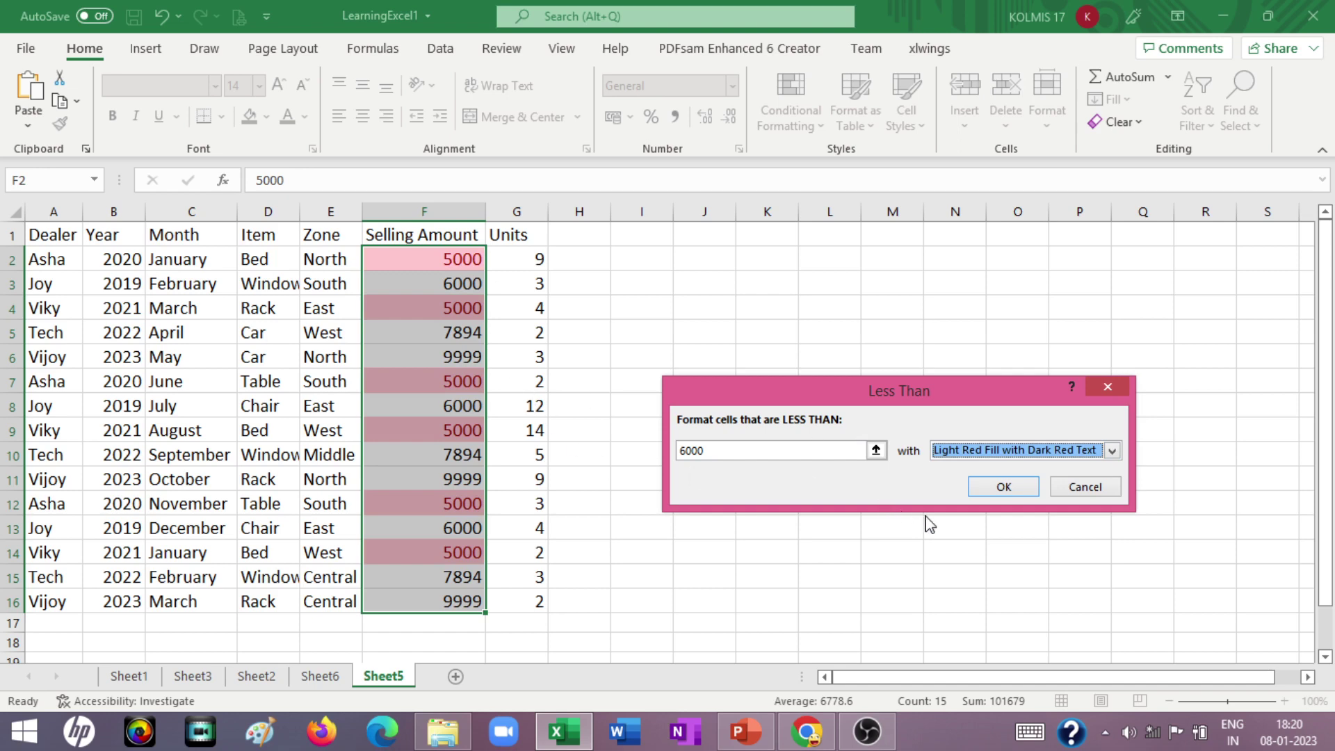
{"action": "left_click", "coordinate": [994, 490]}
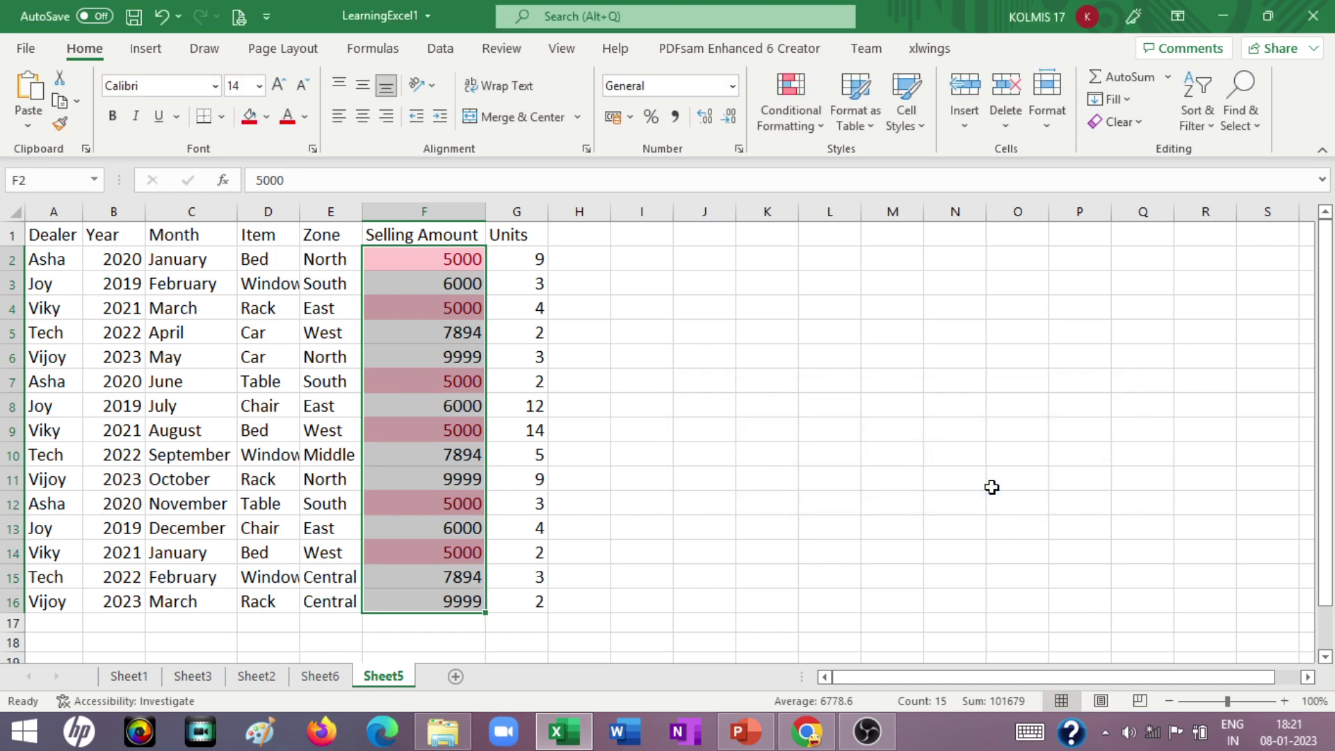
{"action": "left_click", "coordinate": [645, 358]}
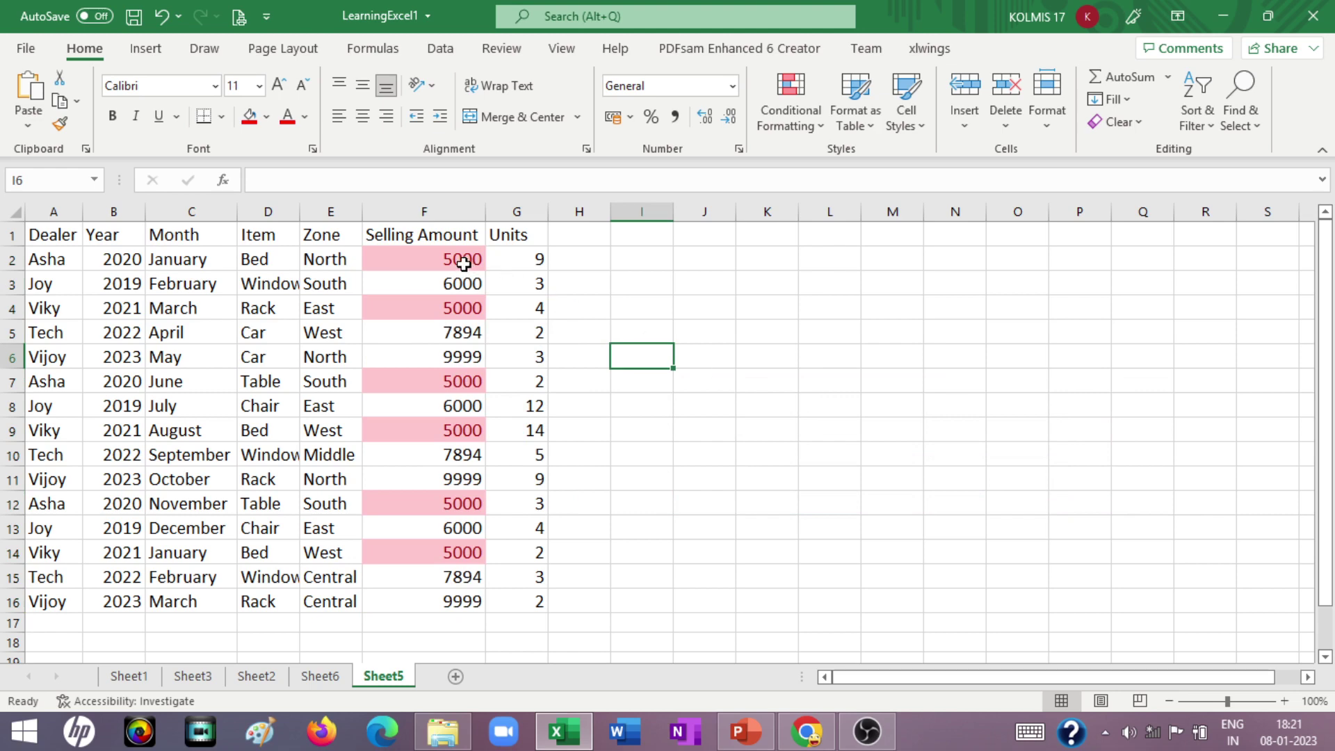
{"action": "left_click_drag", "start_coordinate": [463, 263], "coordinate": [461, 602]}
{"action": "left_click_drag", "start_coordinate": [461, 602], "coordinate": [461, 602]}
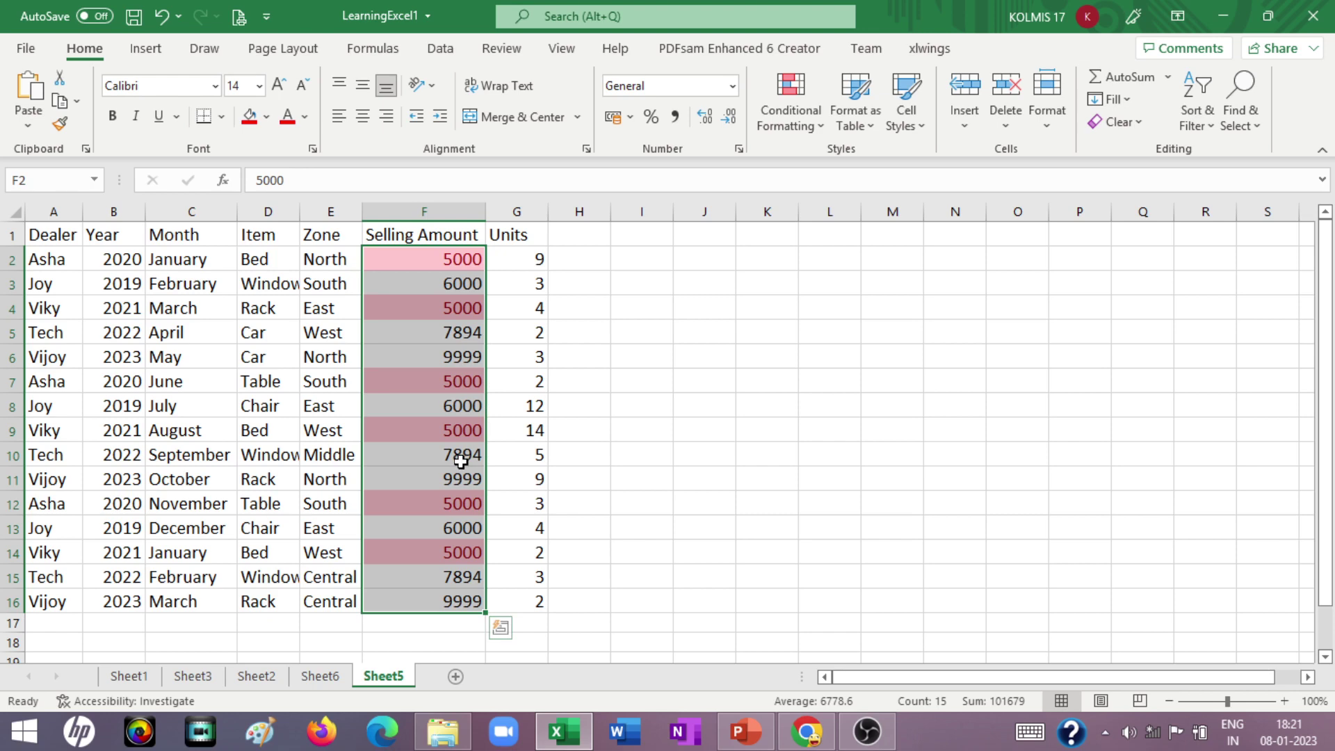
Step: Add a Greater Than 8000 rule using Green Fill with Dark Green Text
{"action": "left_click", "coordinate": [805, 133]}
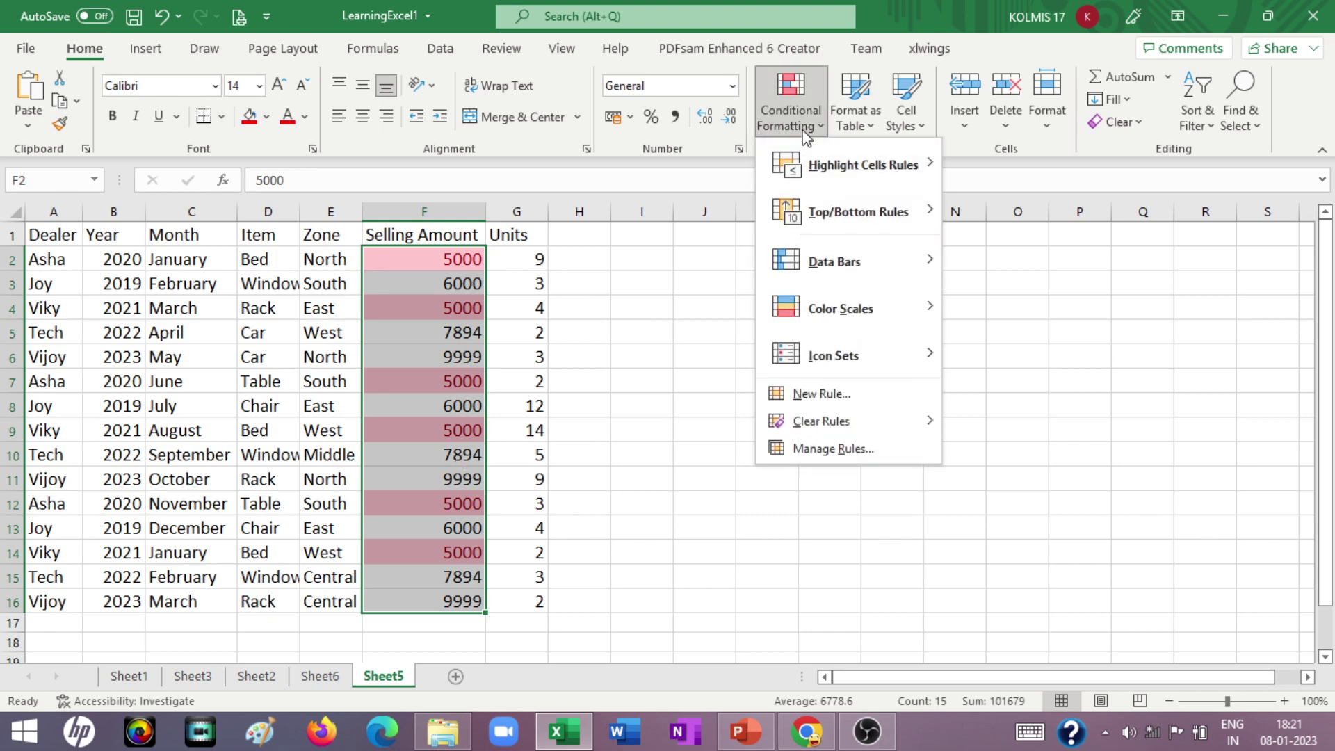
{"action": "mouse_move", "coordinate": [861, 165]}
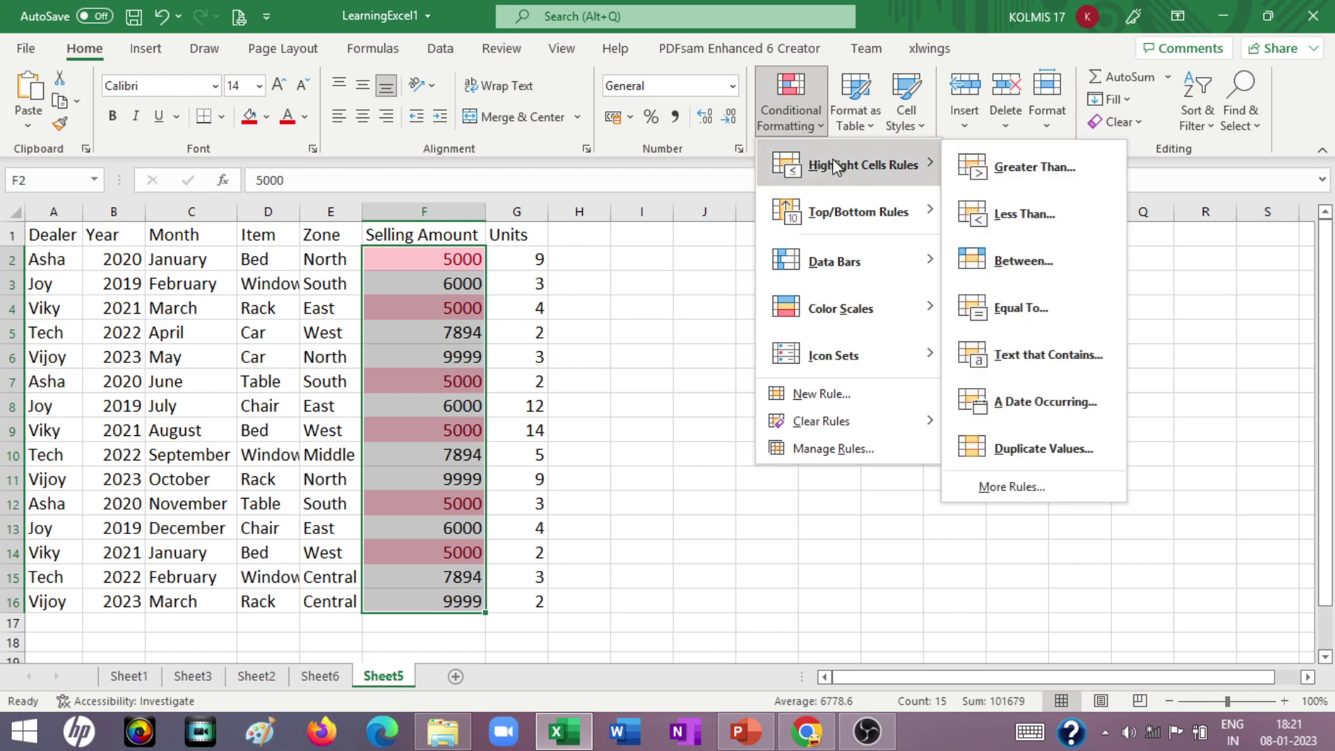
{"action": "left_click", "coordinate": [1002, 169]}
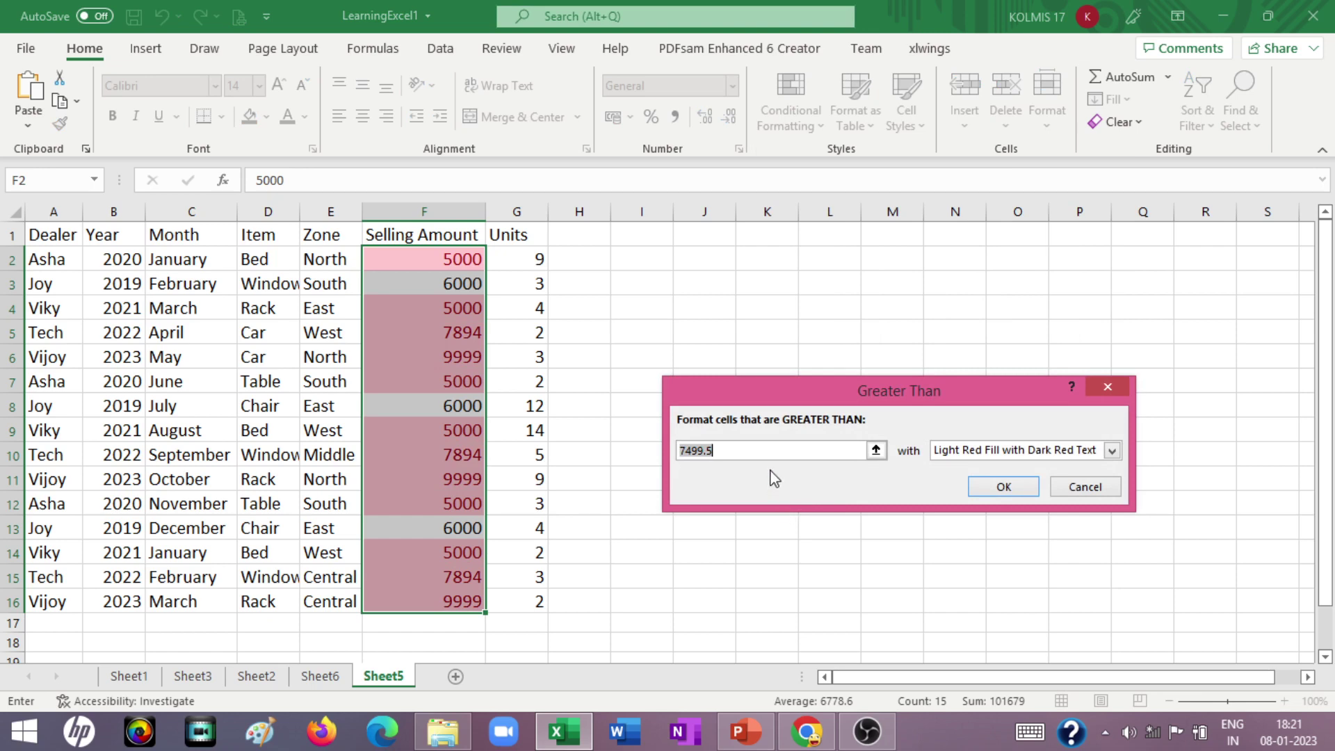
{"action": "left_click", "coordinate": [1111, 451]}
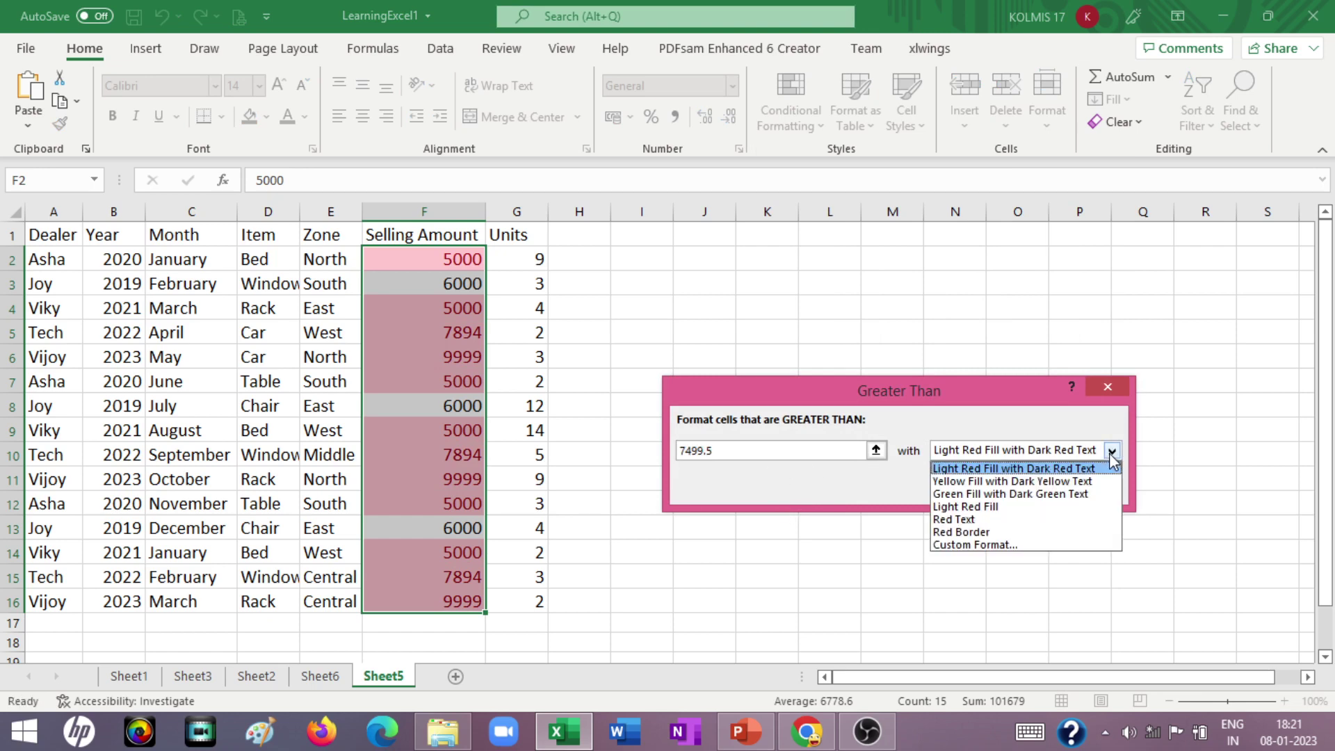
{"action": "left_click", "coordinate": [998, 494]}
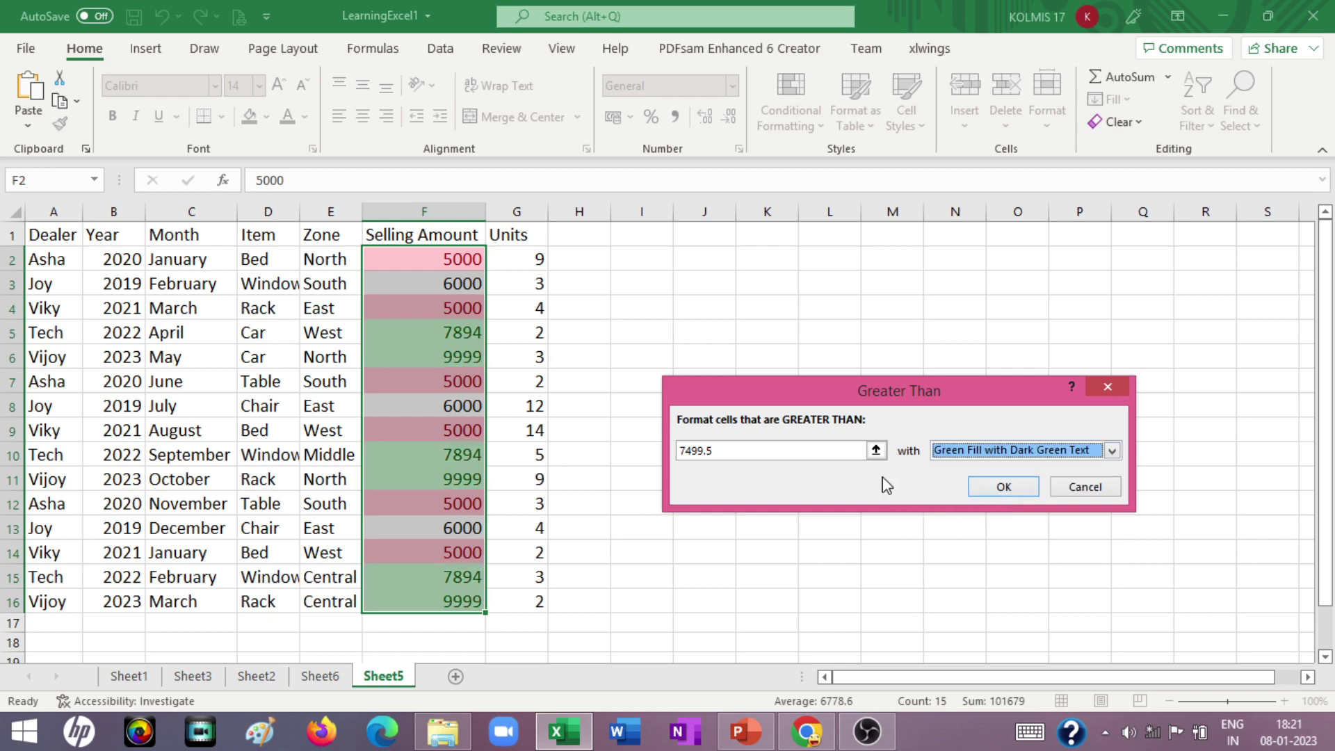
{"action": "left_click", "coordinate": [793, 455]}
{"action": "key", "text": "BackSpace"}
{"action": "key", "text": "BackSpace"}
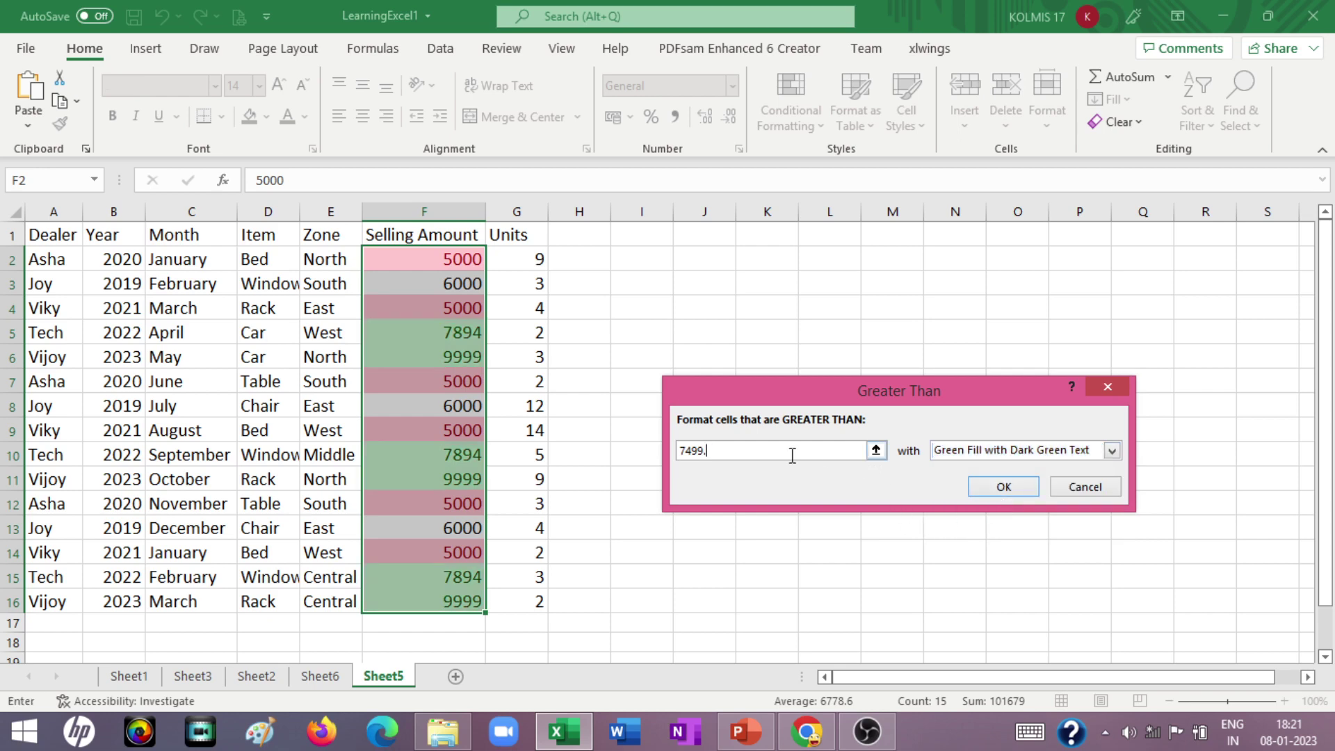
{"action": "key", "text": "BackSpace"}
{"action": "key", "text": "BackSpace"}
{"action": "key", "text": "BackSpace"}
{"action": "key", "text": "BackSpace"}
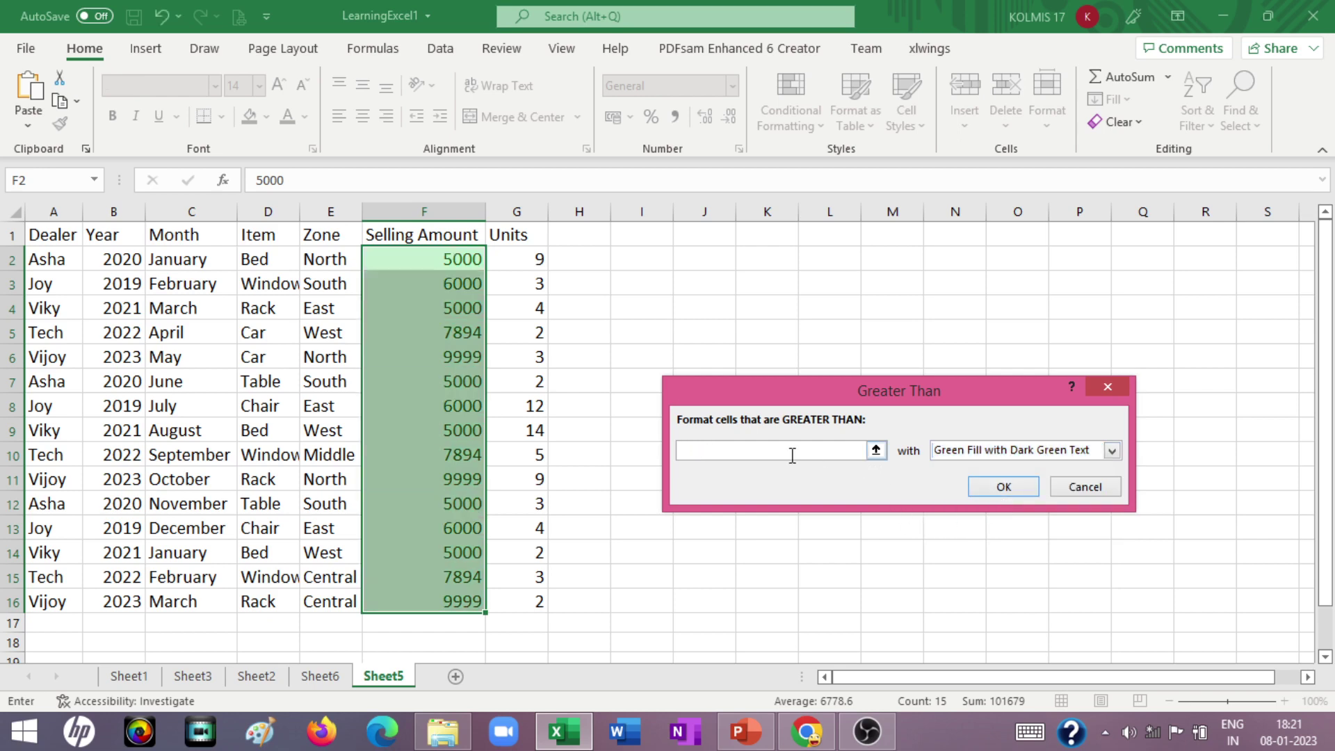
{"action": "type", "text": "8000"}
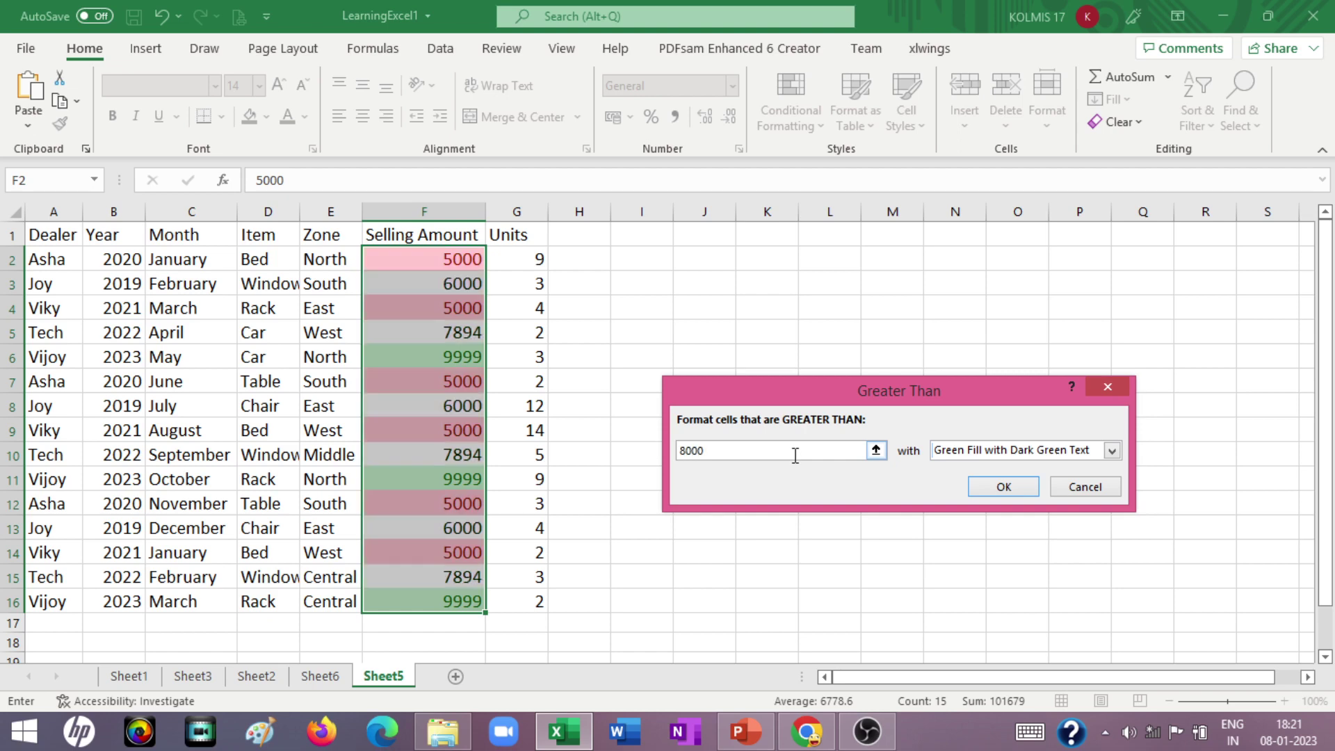
{"action": "left_click", "coordinate": [1005, 488]}
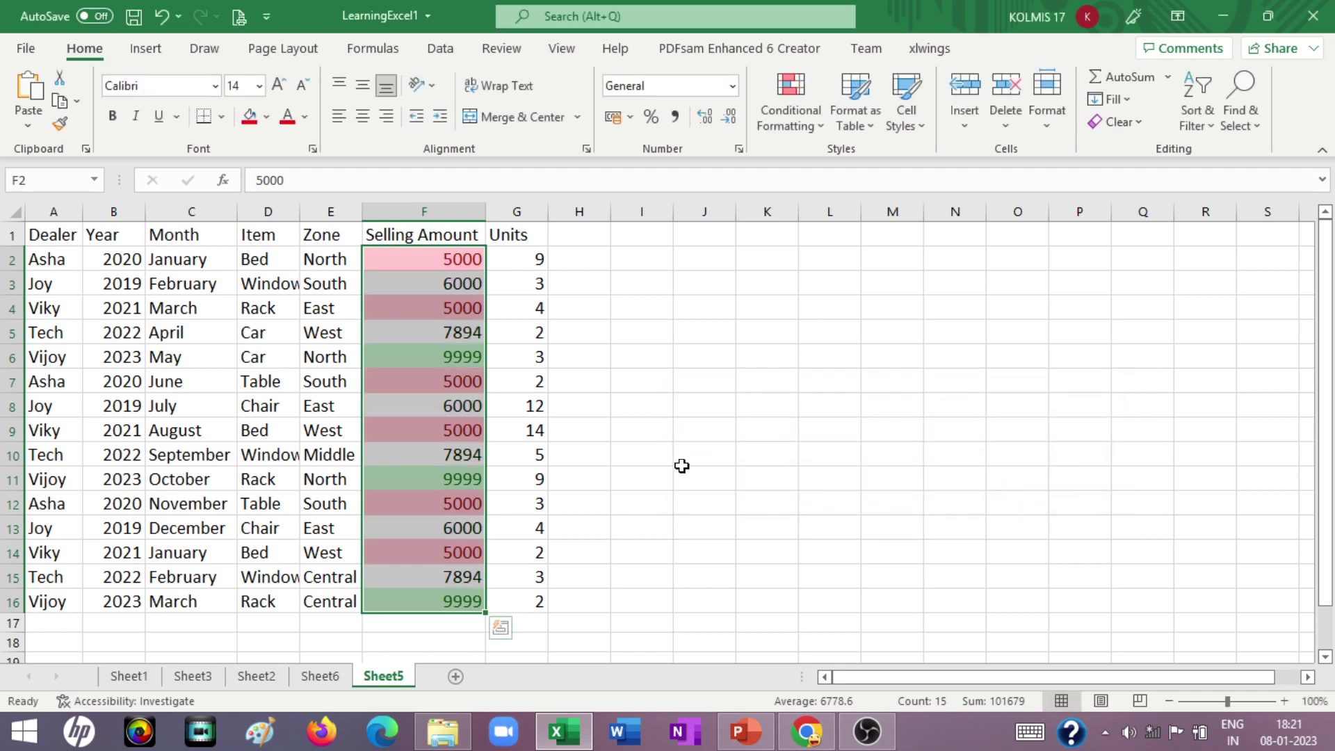
{"action": "left_click", "coordinate": [681, 465]}
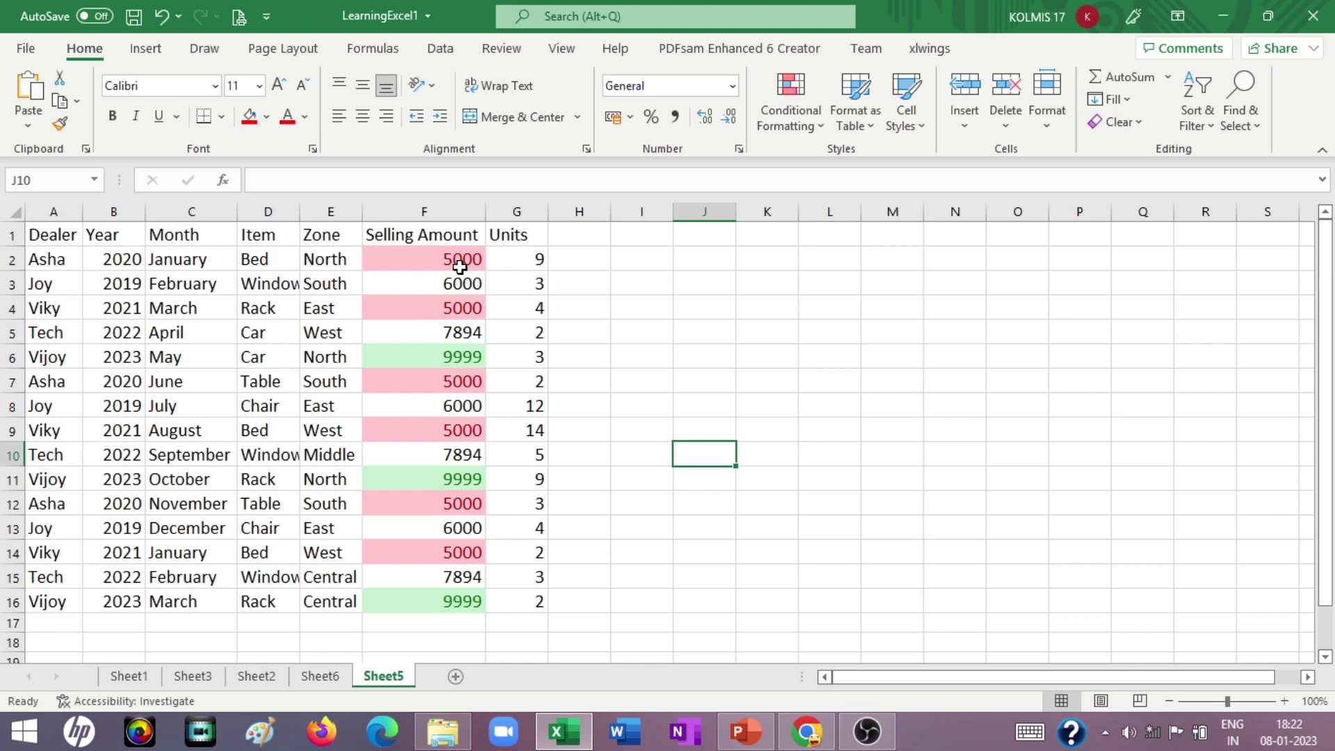
Step: Deselect, then select the Units values G2 to G16
{"action": "left_click", "coordinate": [657, 331]}
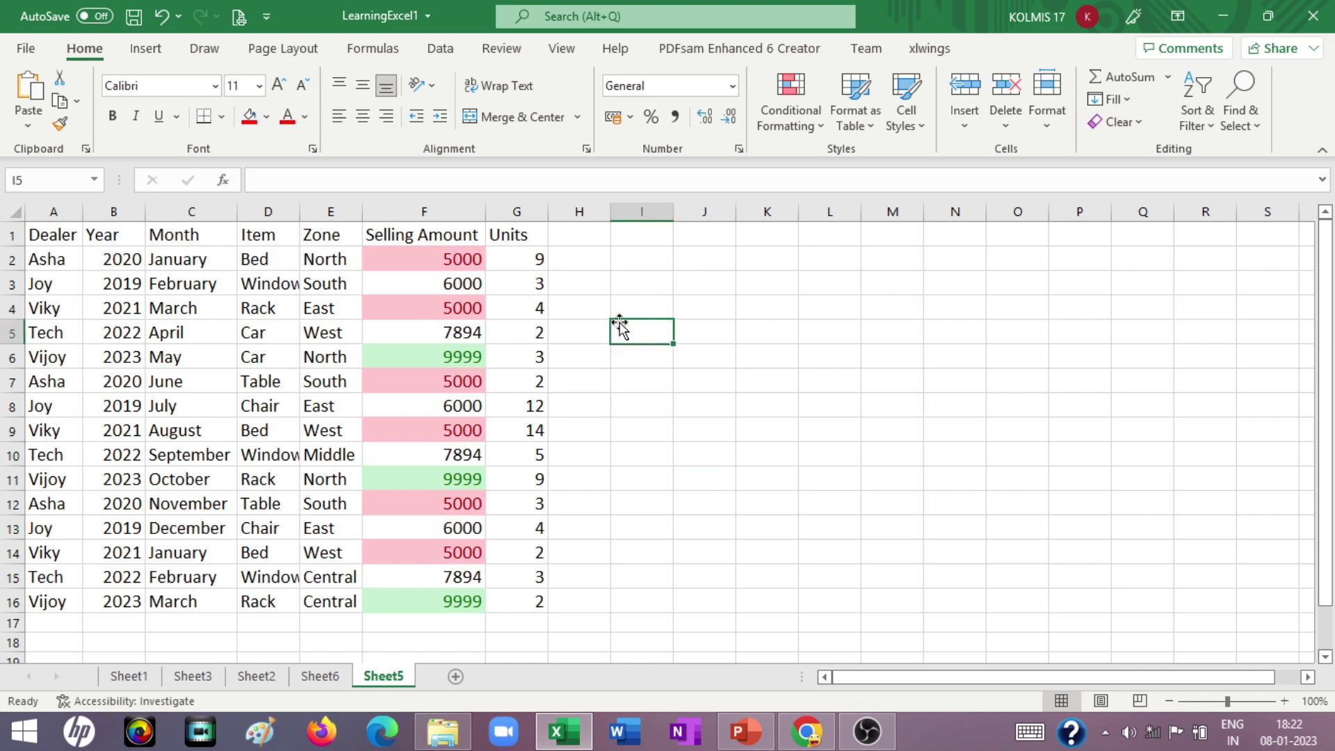
{"action": "left_click", "coordinate": [533, 263]}
{"action": "left_click_drag", "start_coordinate": [533, 264], "coordinate": [536, 600]}
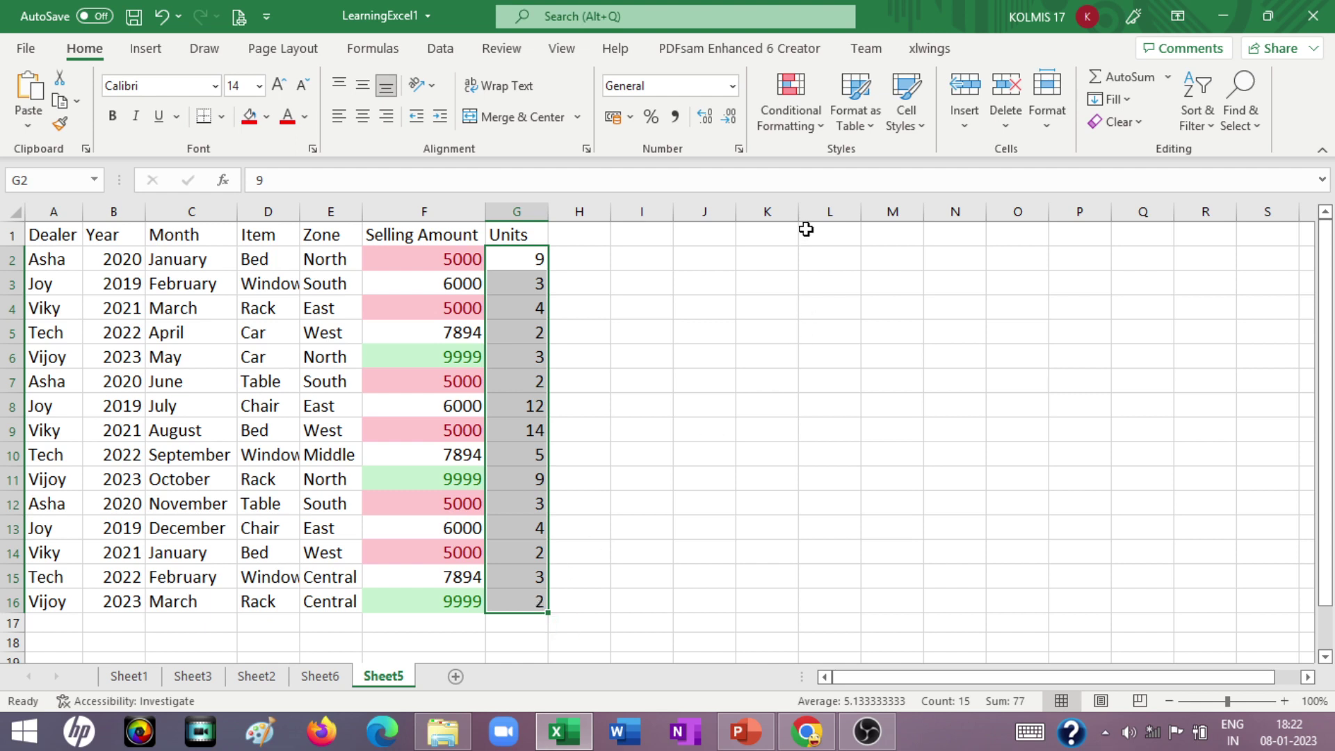
Step: Add a Between 2 and 5 rule on Units using Yellow Fill with Dark Yellow Text
{"action": "left_click", "coordinate": [817, 134]}
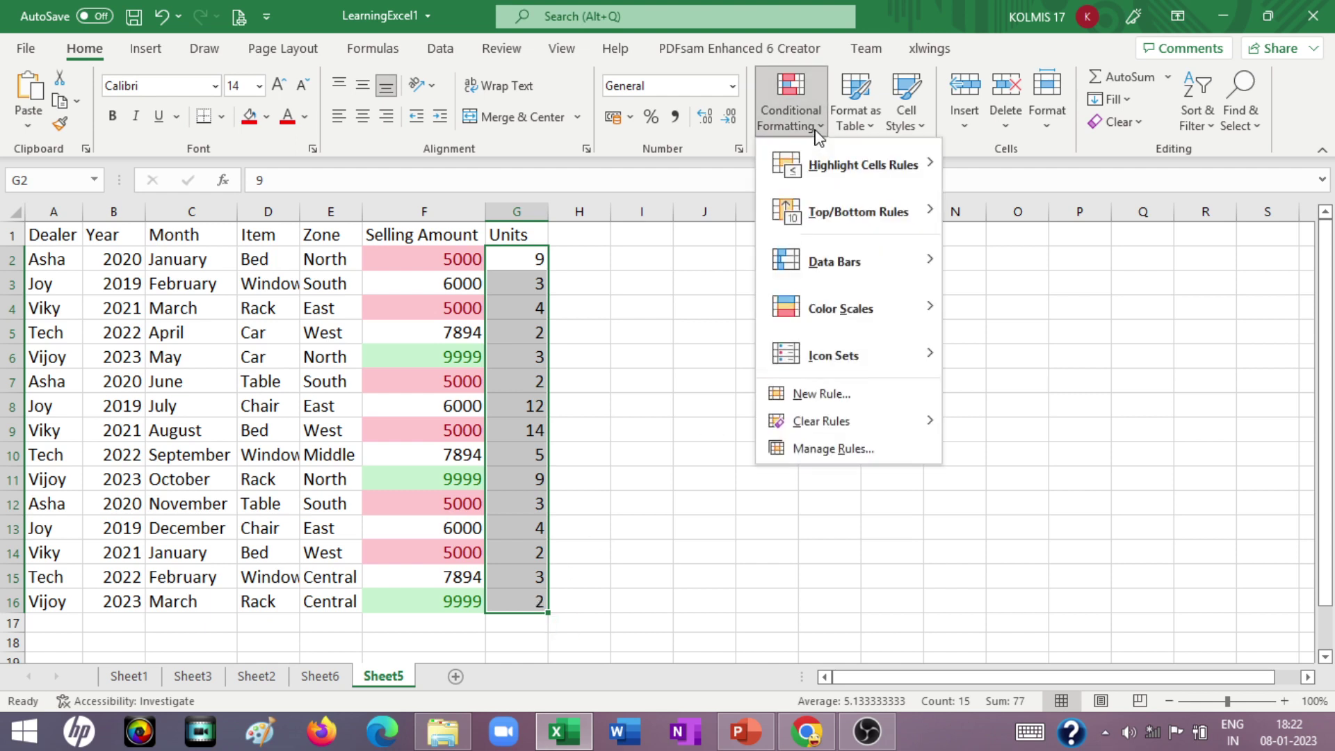
{"action": "mouse_move", "coordinate": [862, 164]}
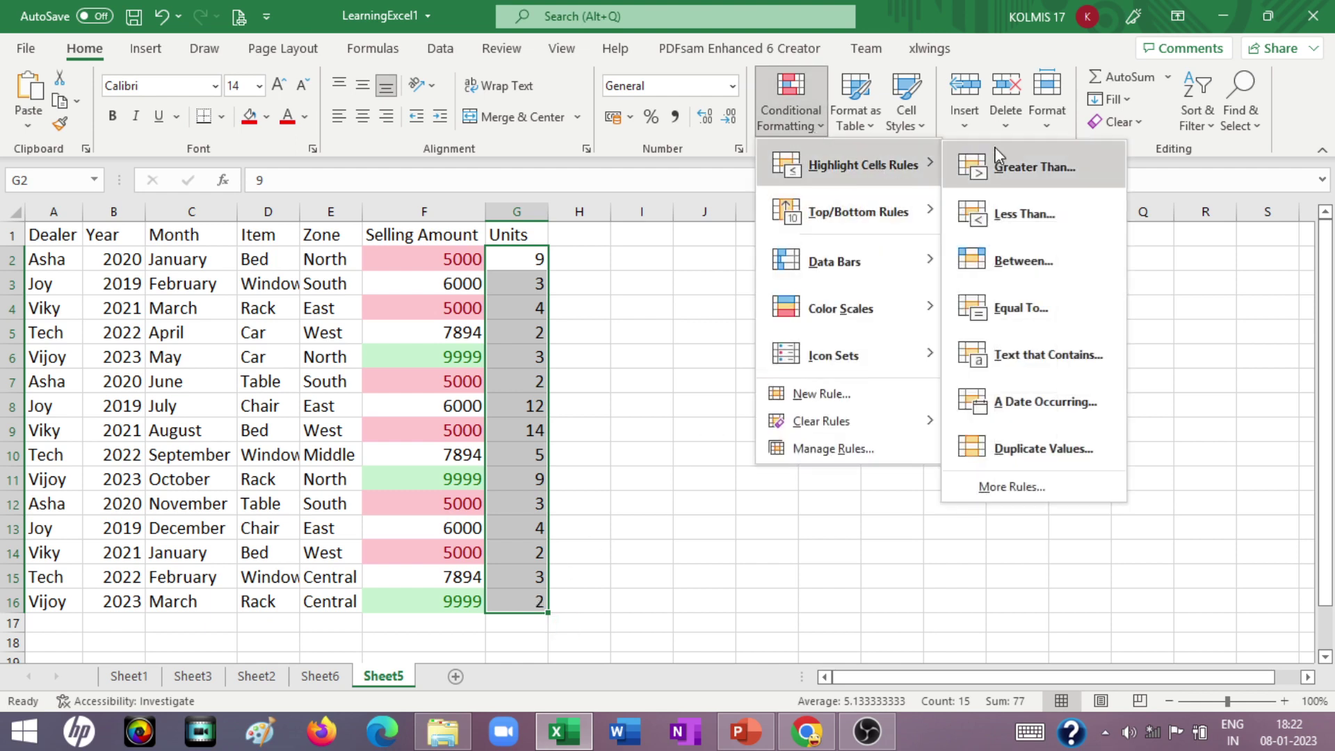
{"action": "left_click", "coordinate": [1022, 261]}
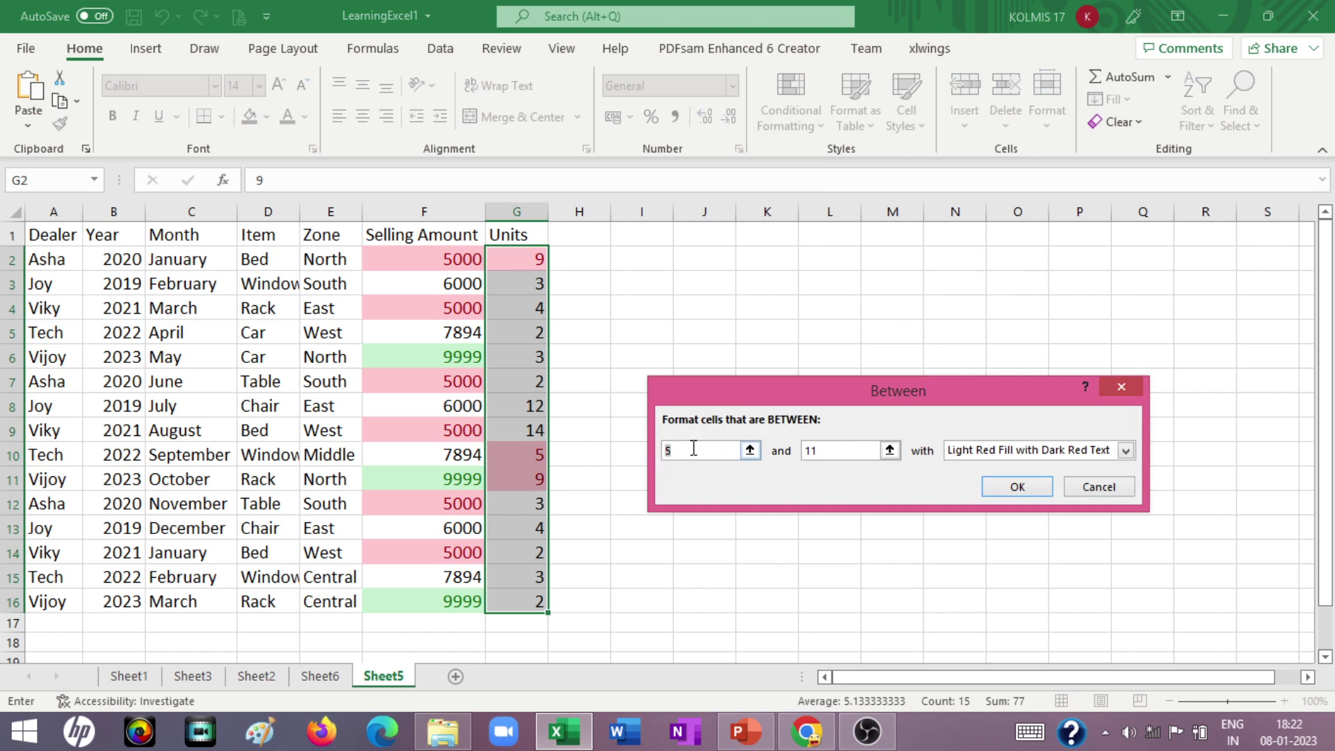
{"action": "key", "text": "BackSpace"}
{"action": "type", "text": "2"}
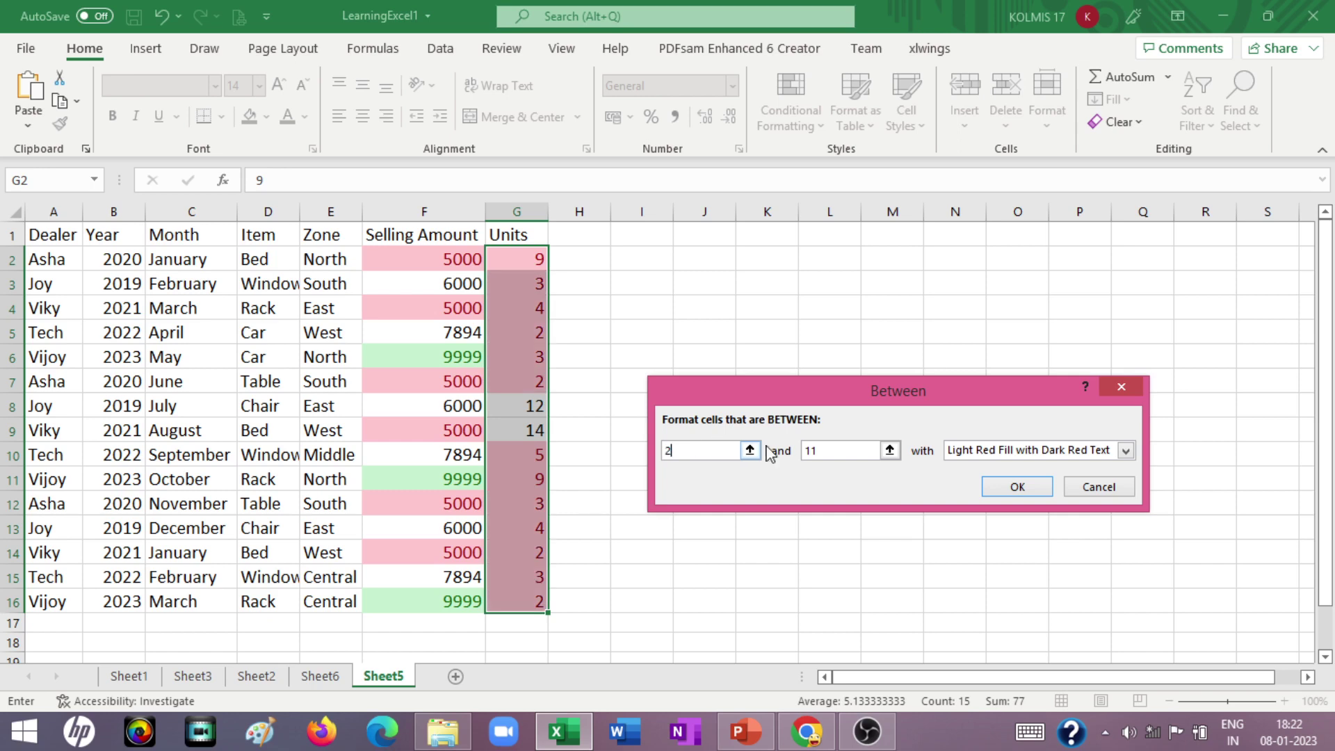
{"action": "left_click", "coordinate": [827, 449]}
{"action": "key", "text": "BackSpace"}
{"action": "key", "text": "BackSpace"}
{"action": "type", "text": "5"}
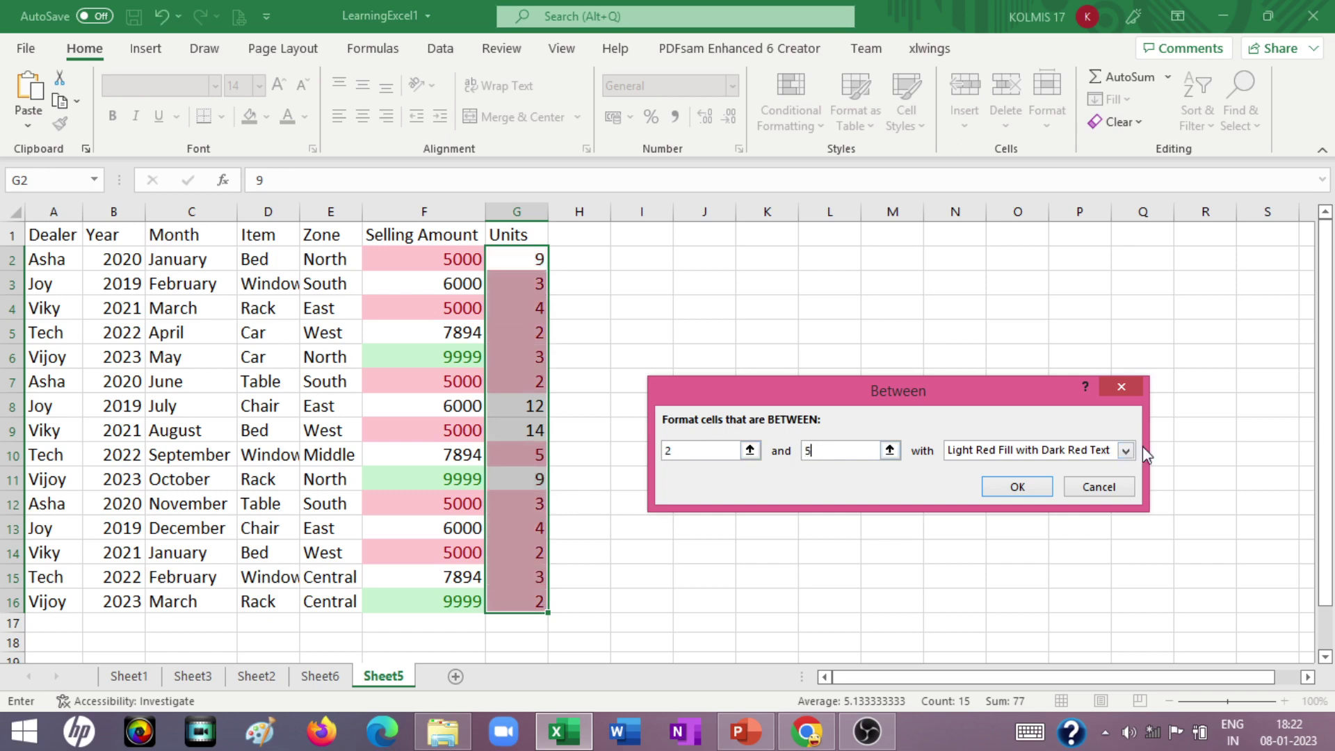
{"action": "left_click", "coordinate": [1125, 450]}
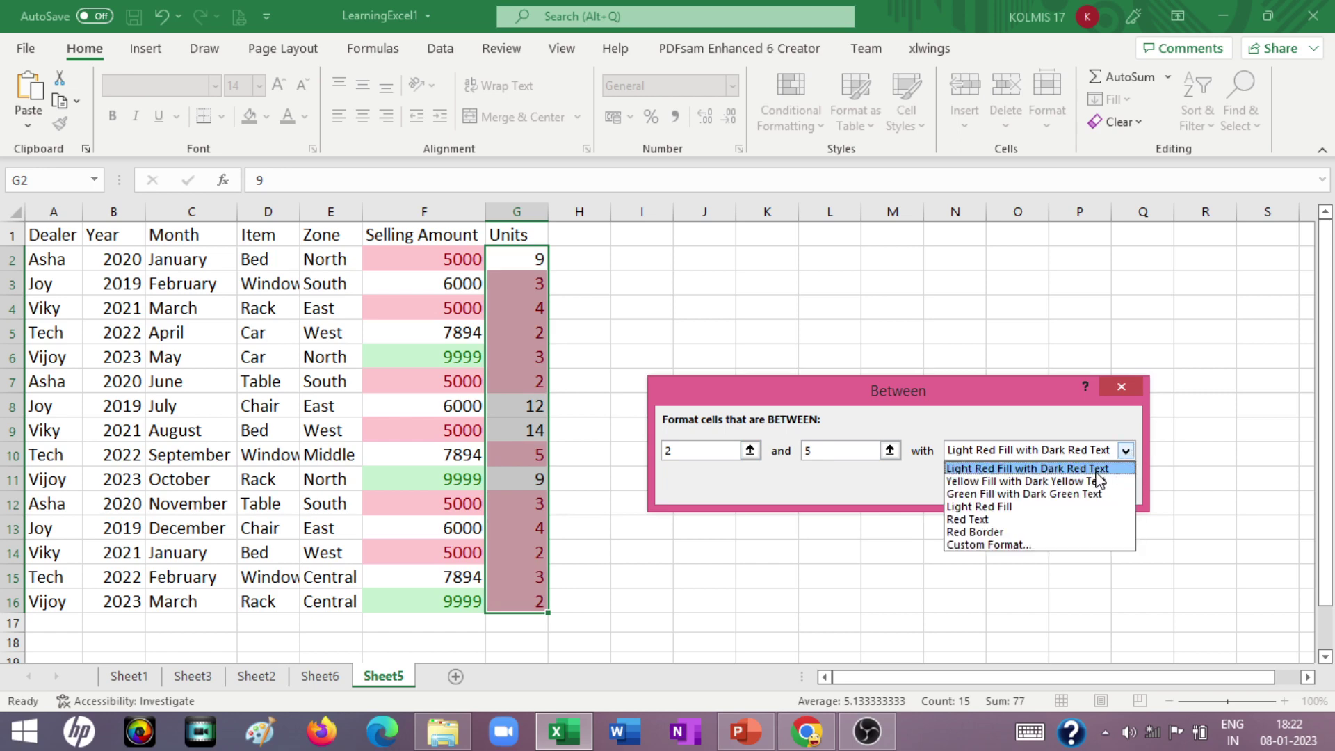
{"action": "left_click", "coordinate": [1019, 481]}
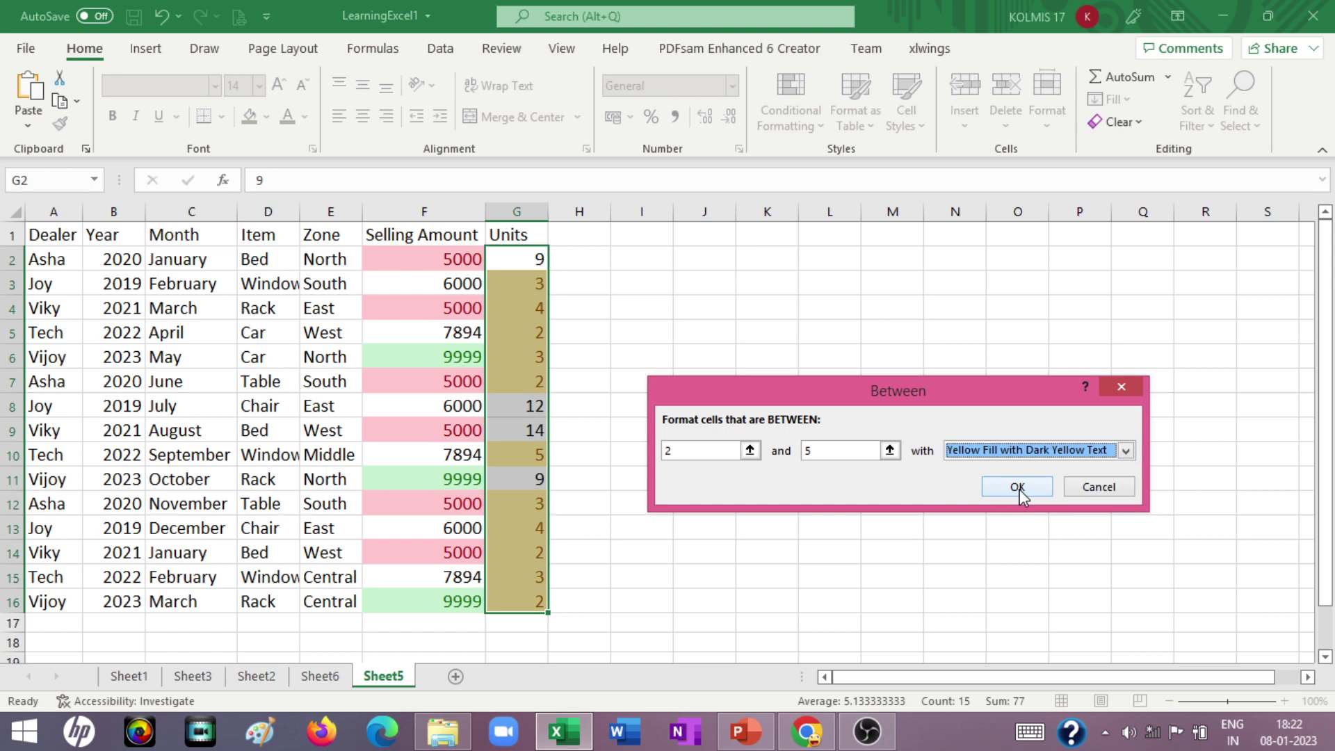
{"action": "left_click", "coordinate": [1017, 487]}
{"action": "left_click", "coordinate": [650, 579]}
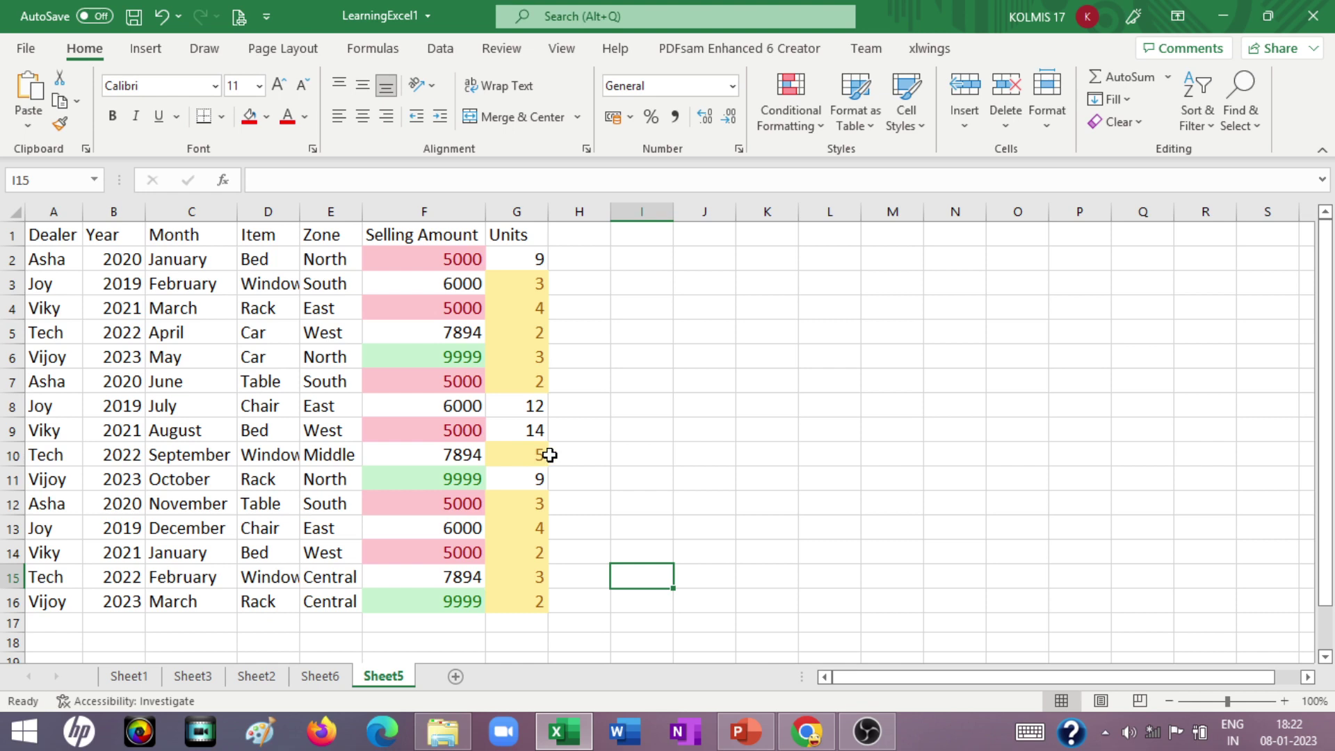
Step: Leave the finished table and switch back to the OBS Studio recorder
{"action": "left_click", "coordinate": [806, 134]}
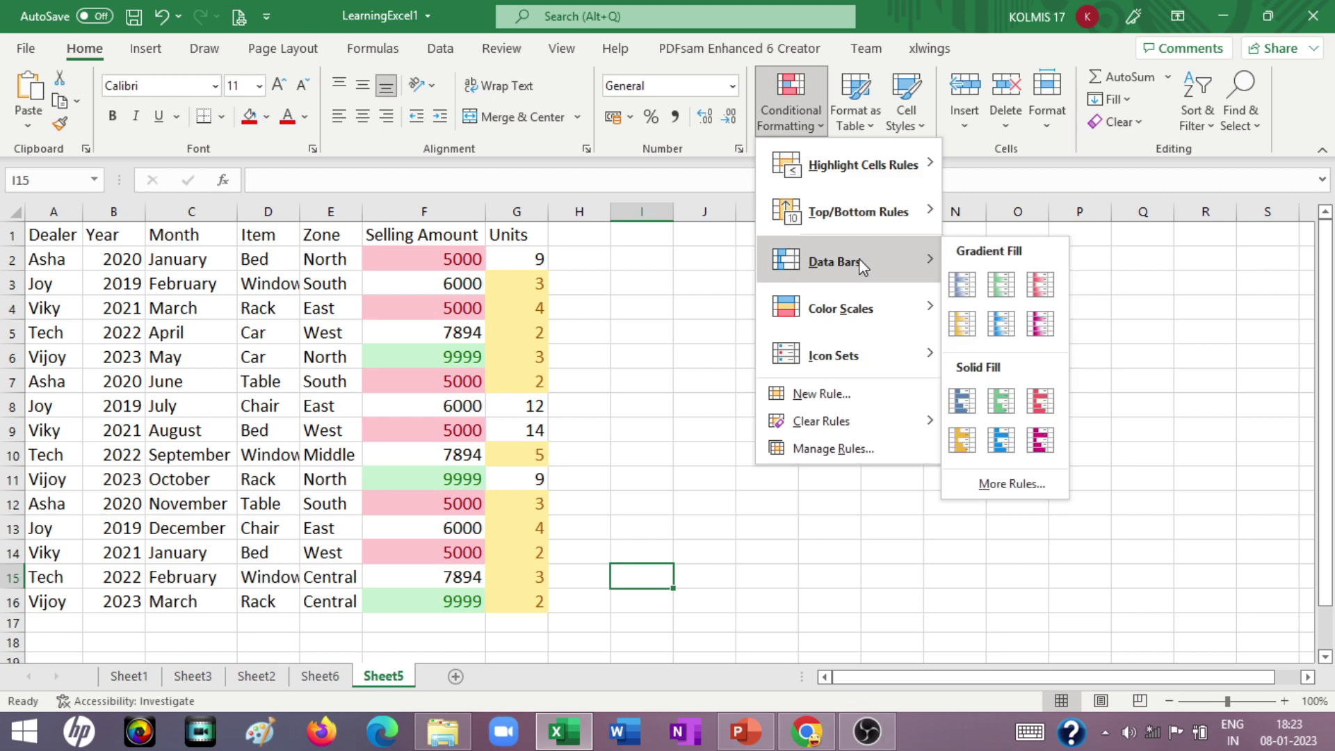
{"action": "mouse_move", "coordinate": [834, 261]}
{"action": "left_click", "coordinate": [869, 731]}
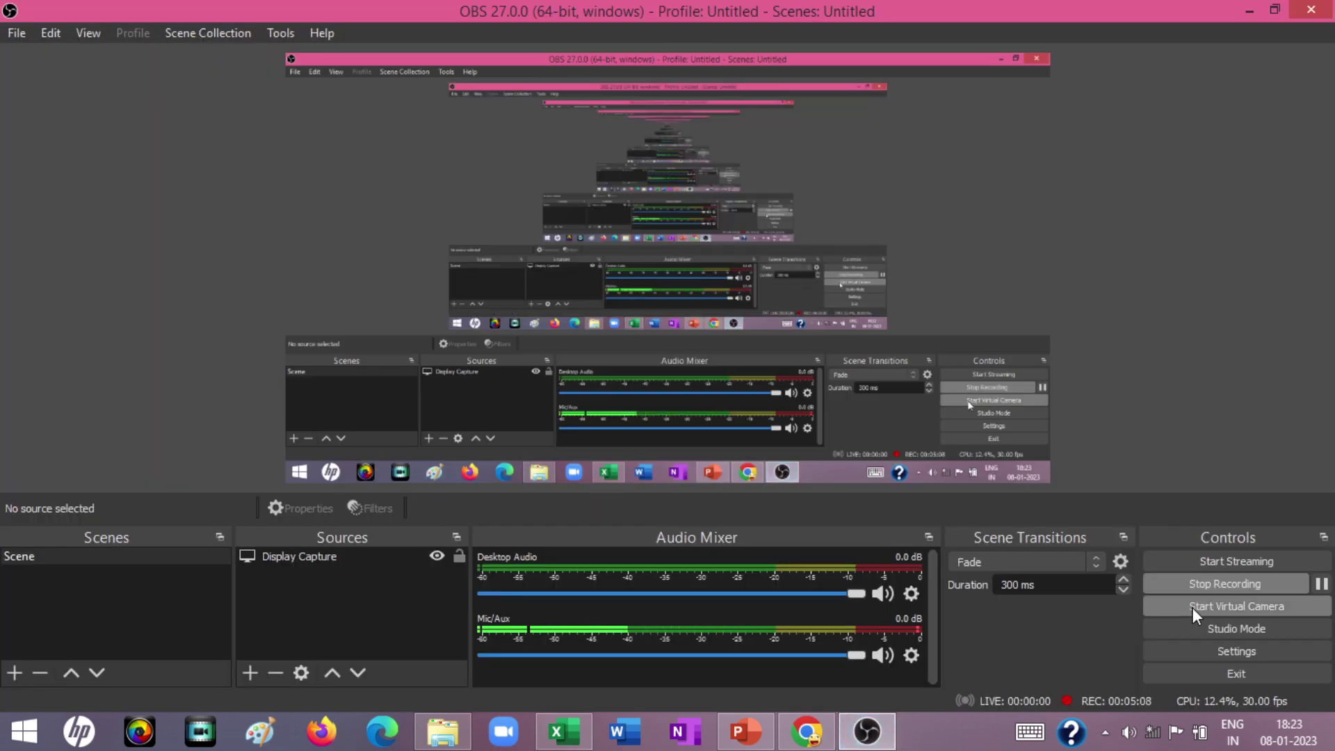